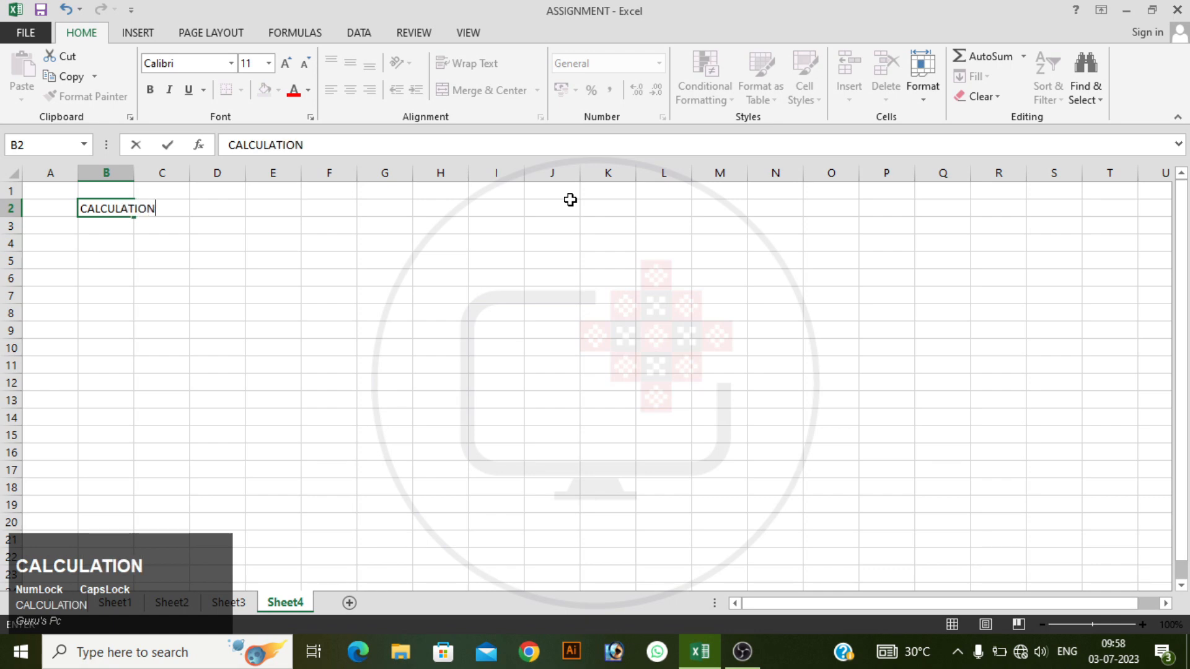
Complete the title in cell B2 as "CALCULATION SHEET (DISTRIBUTOR)"
text(SHEE)
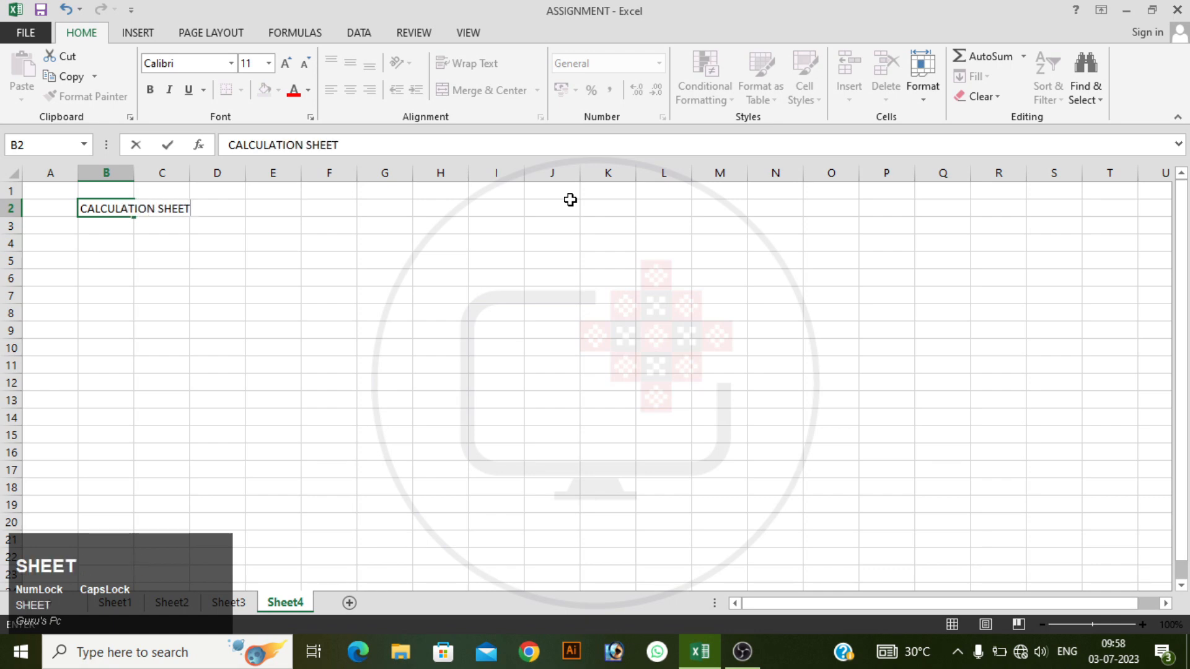
text(T (D)
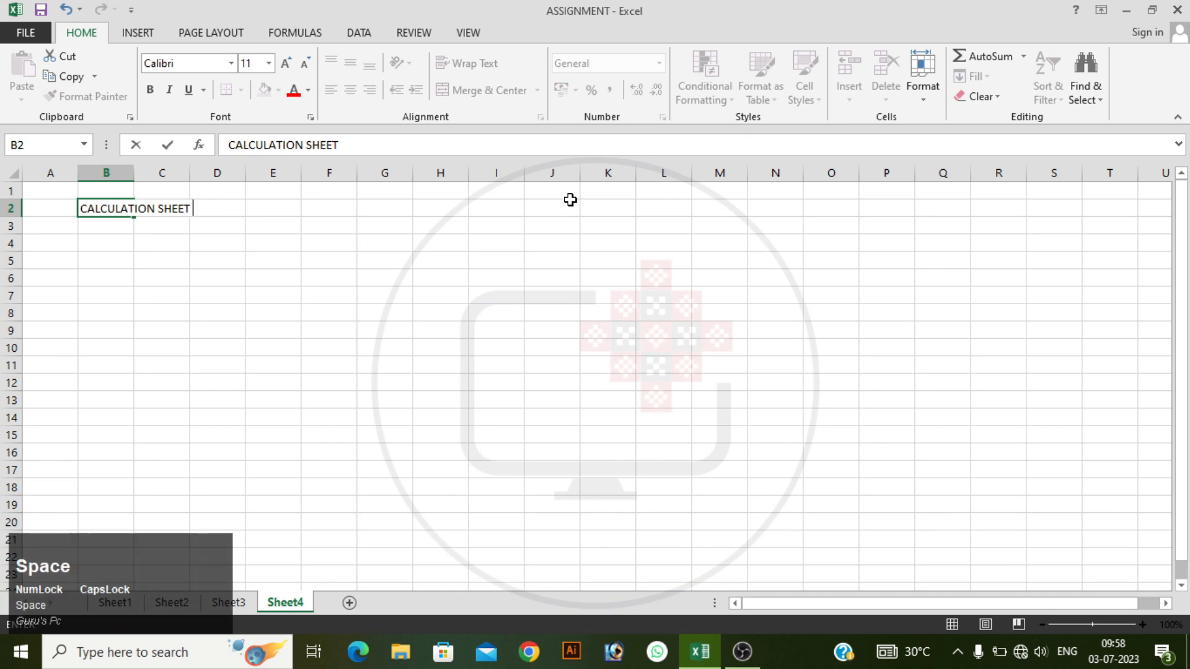
text(IS)
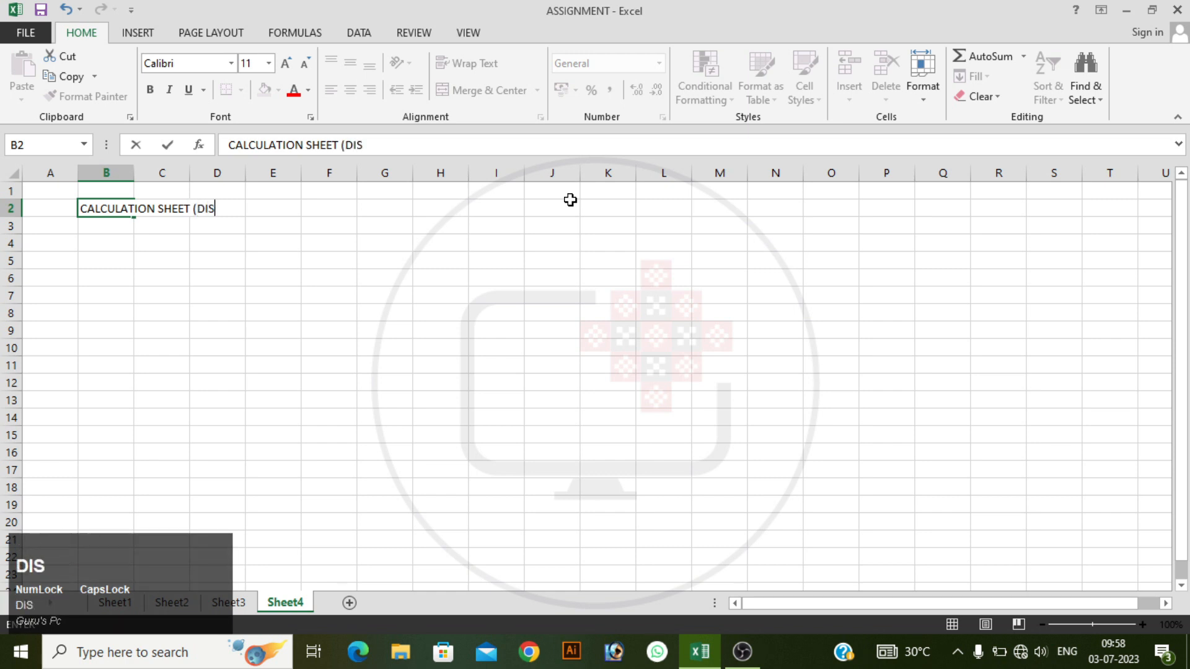
text(TRIBUTORS)
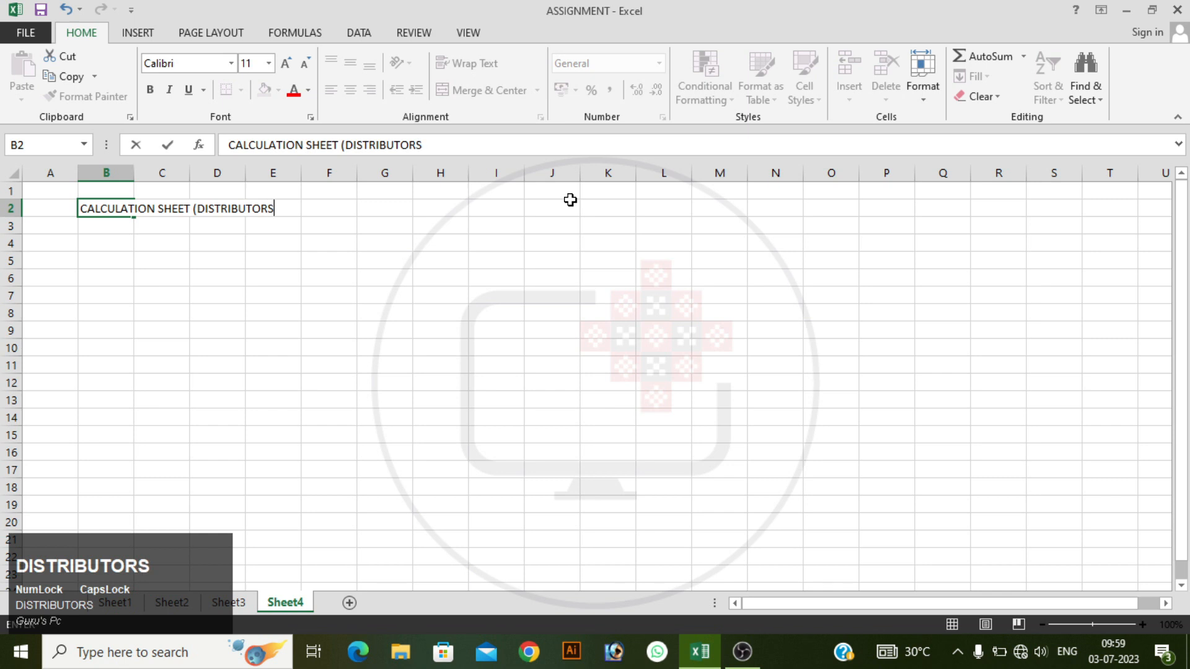
key(BackSpace)
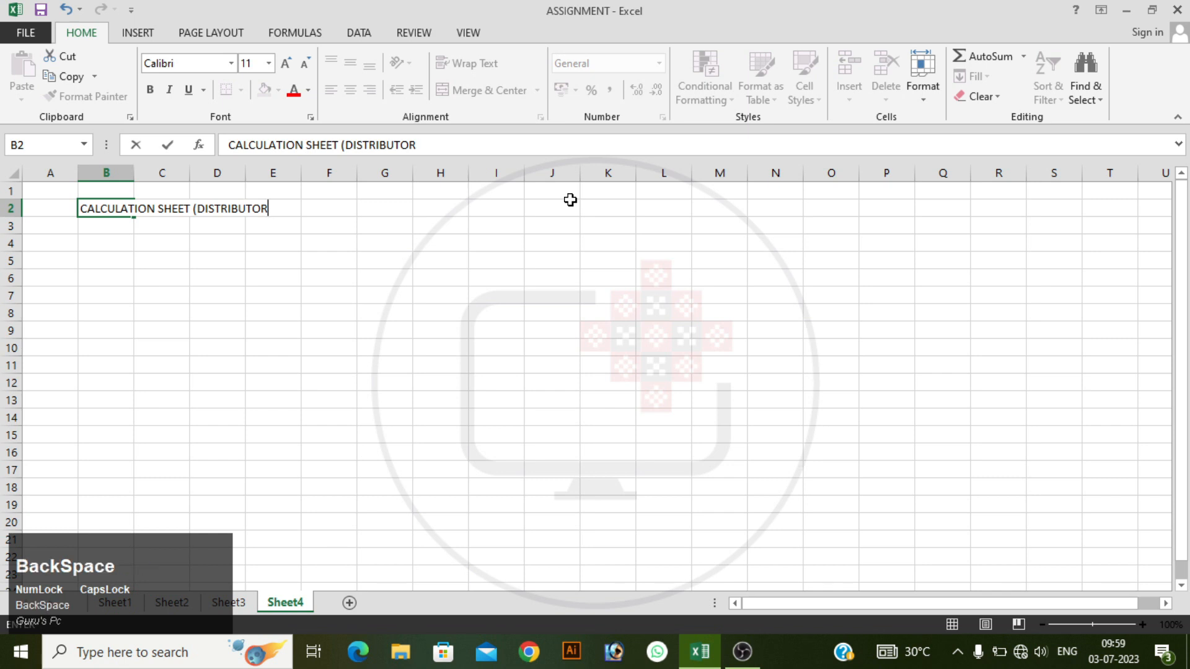
text())
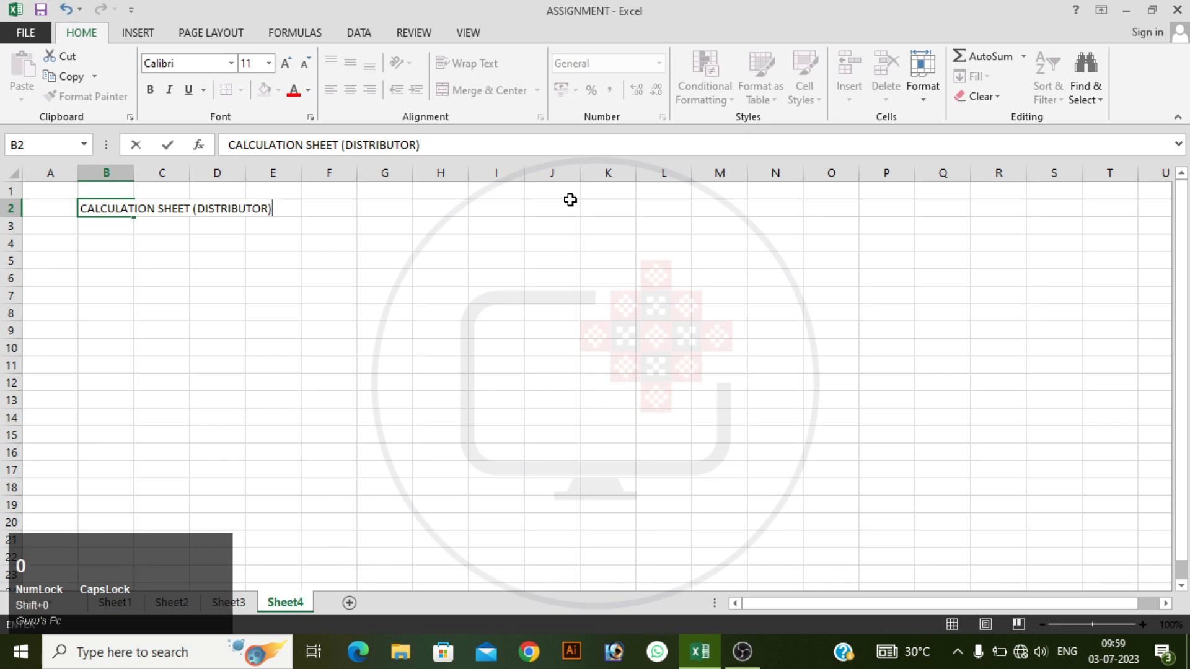
key(Return)
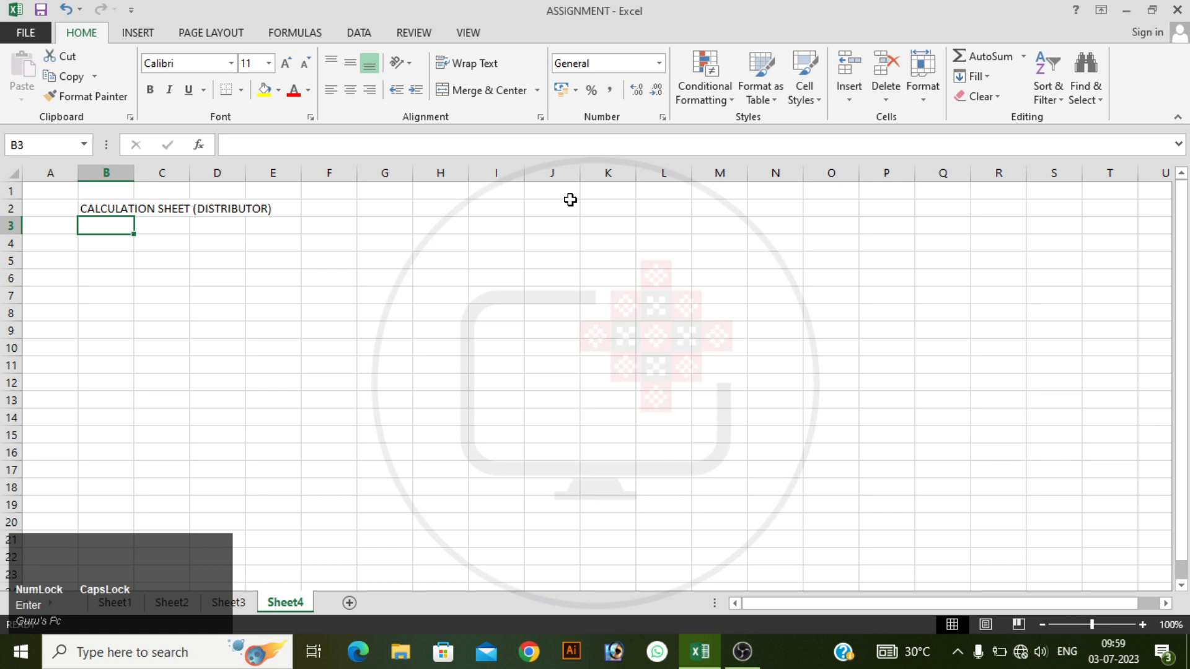
Enter the column headers "SL NO" on two lines in B3 and "NAME OF THE ITEM" in C3
text(SL)
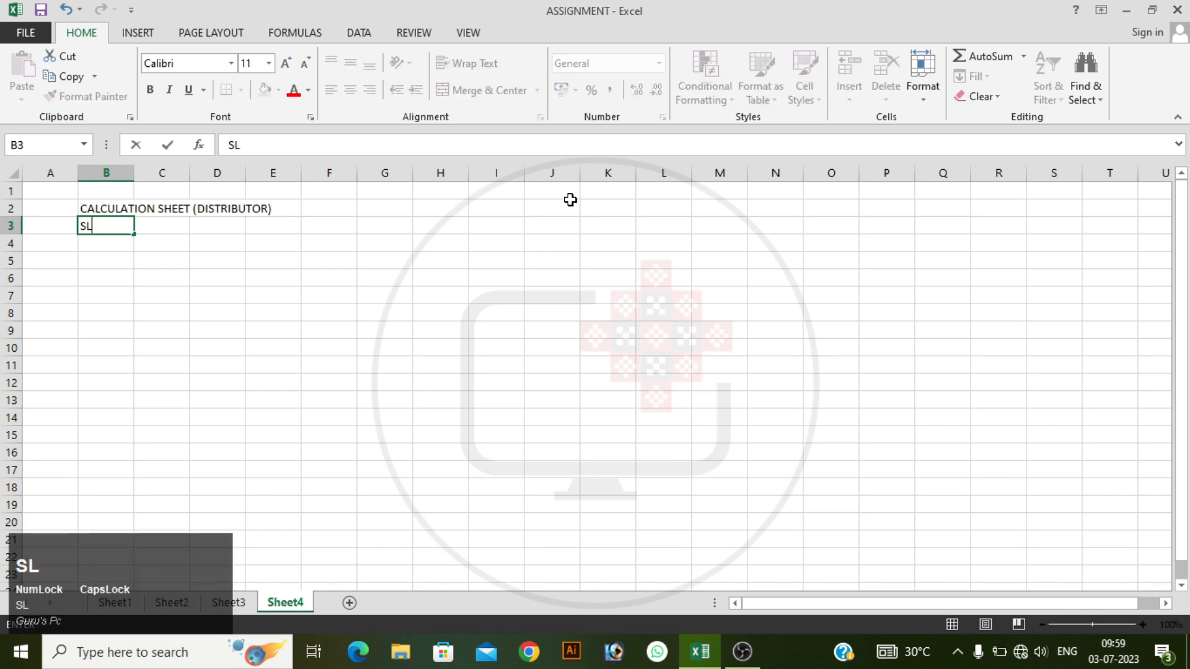
key(alt+Return)
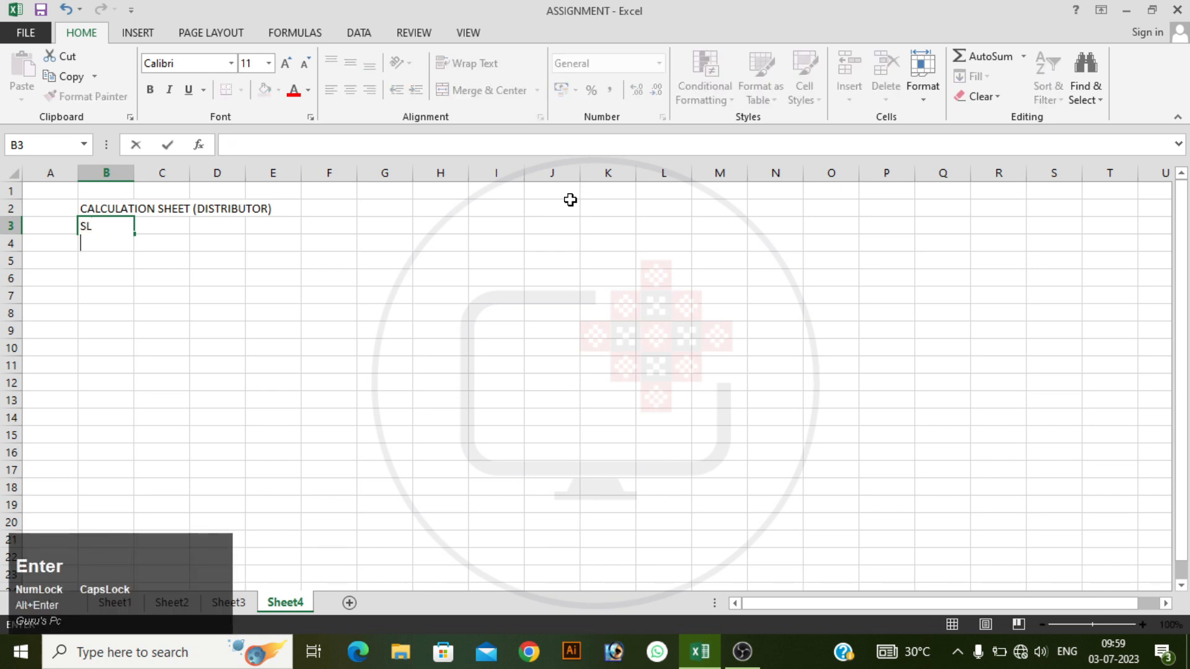
text(NO)
key(Tab)
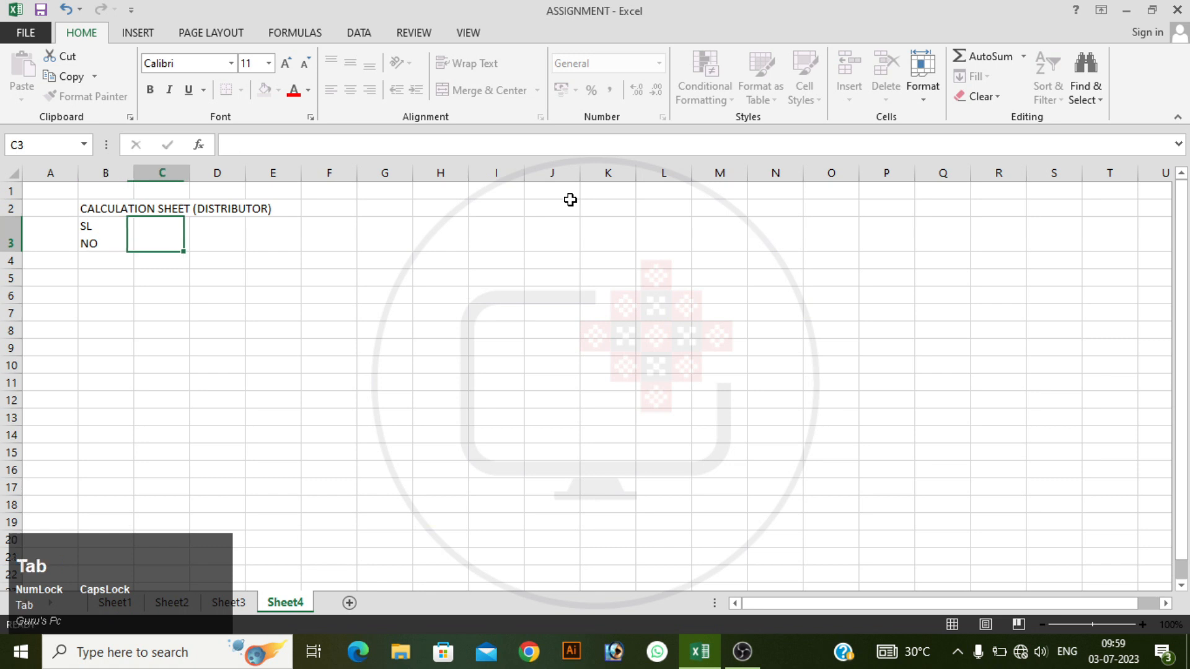
text(NAME )
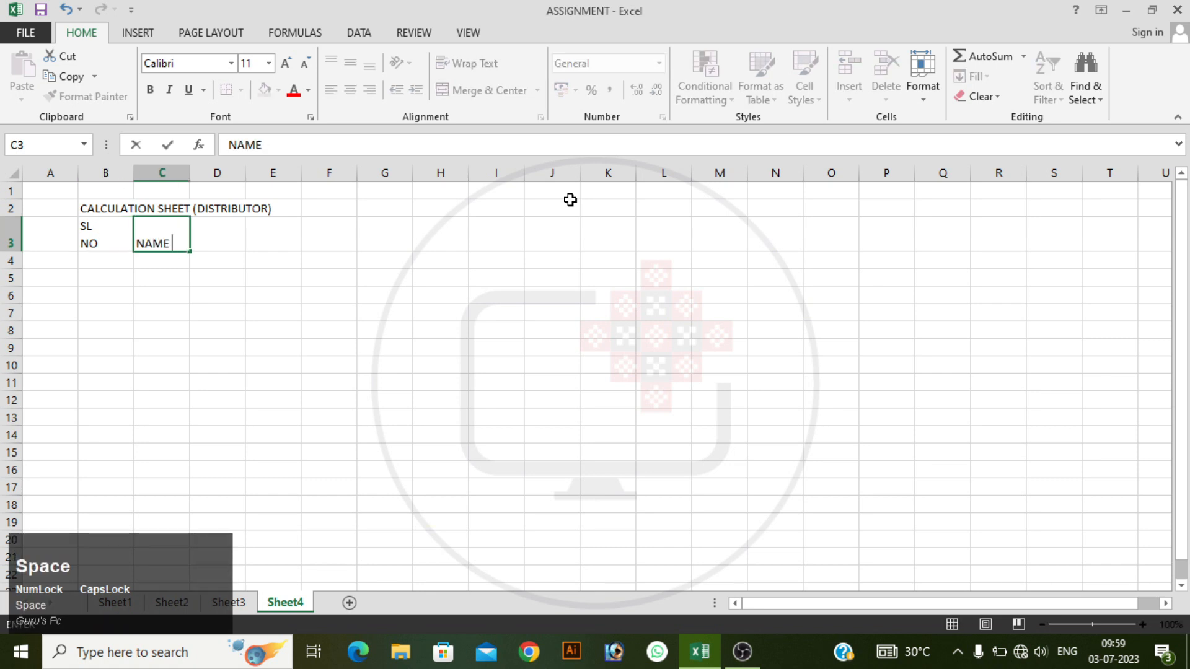
text(OF THE )
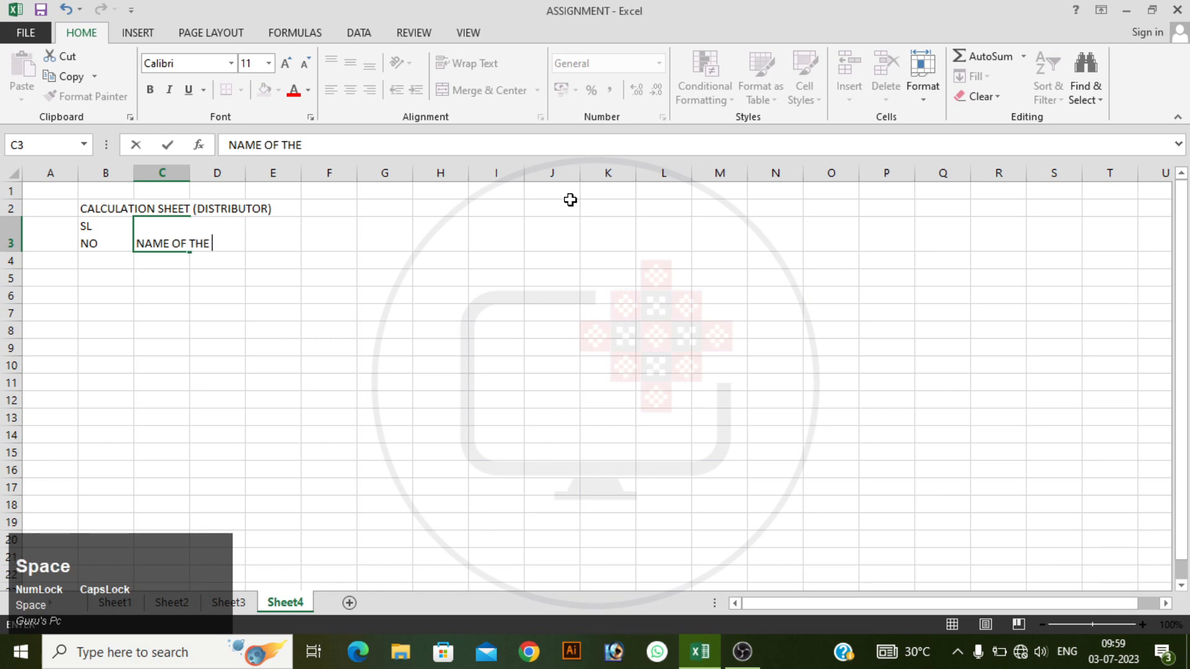
text(ITEM)
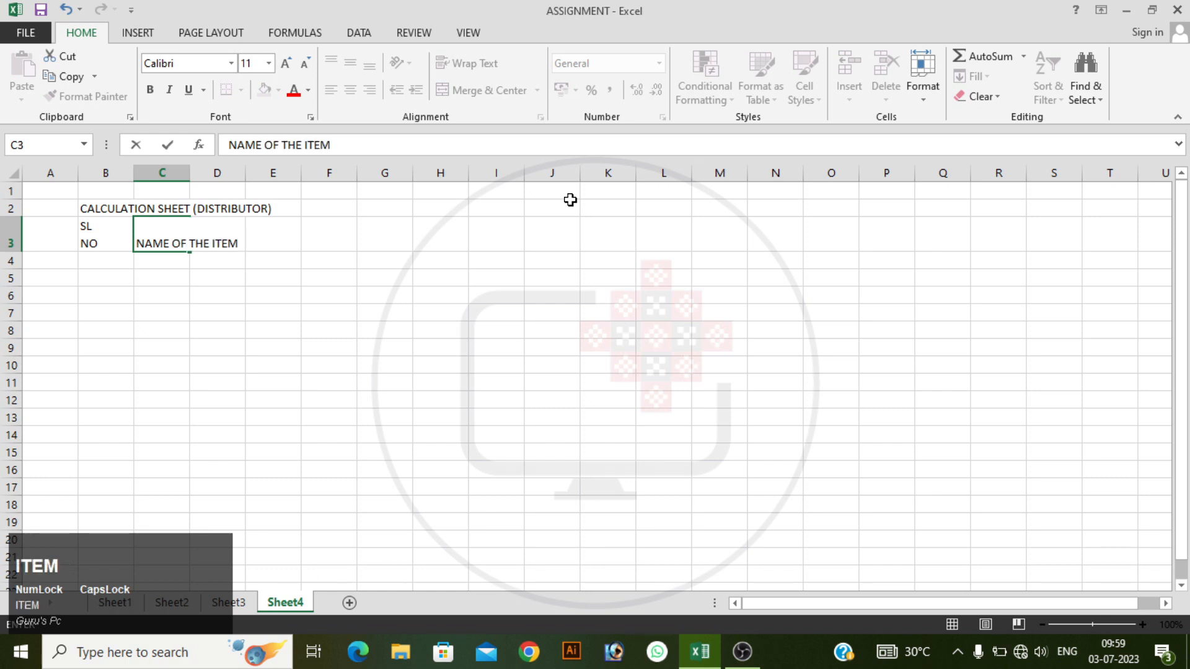
key(Tab)
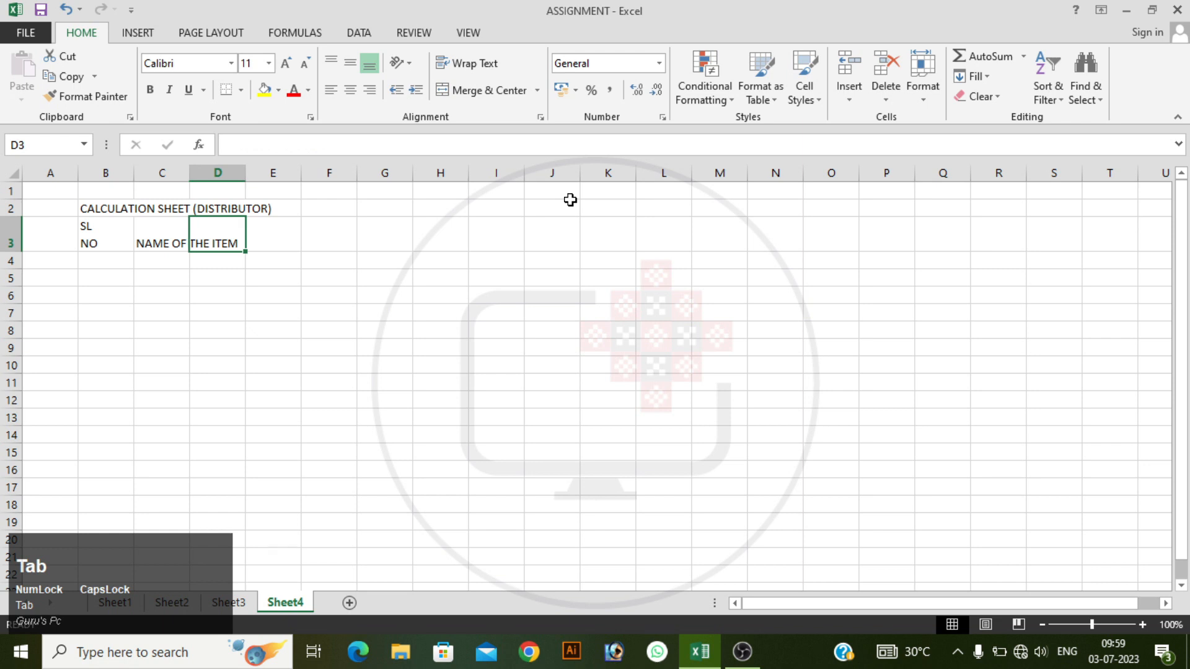
Enter the headers "COST PRICE" on two lines in D3 and "QUANTITY" in E3
text(COST)
key(alt+Return)
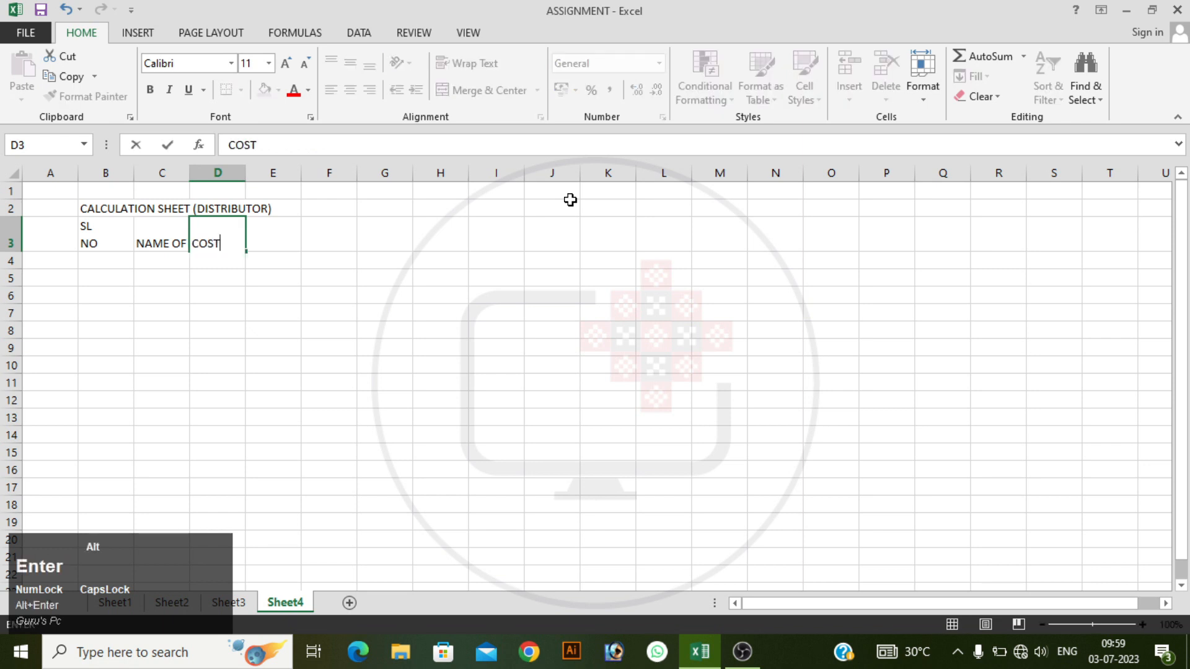
text(PRICE)
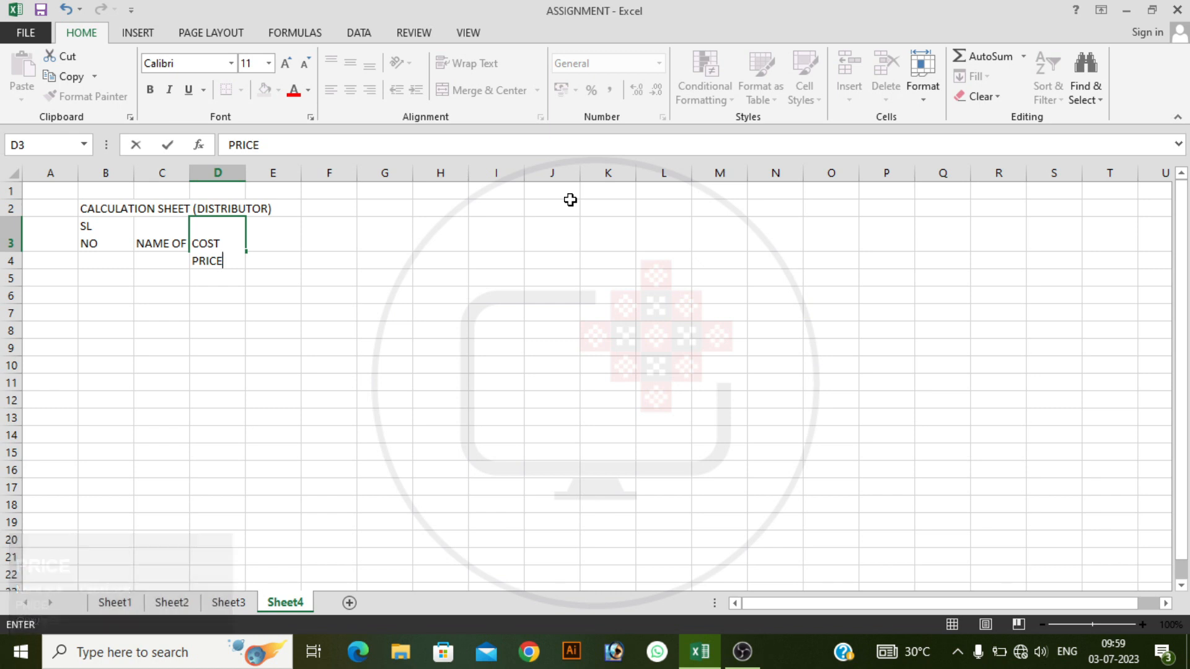
key(Tab)
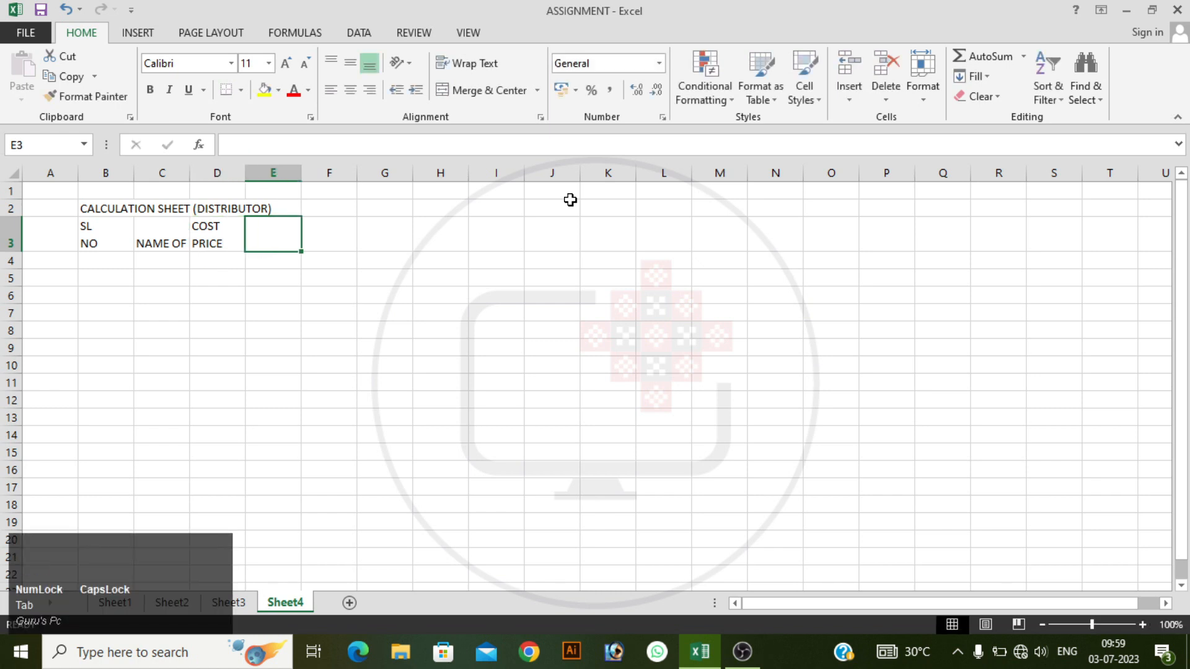
text(QU)
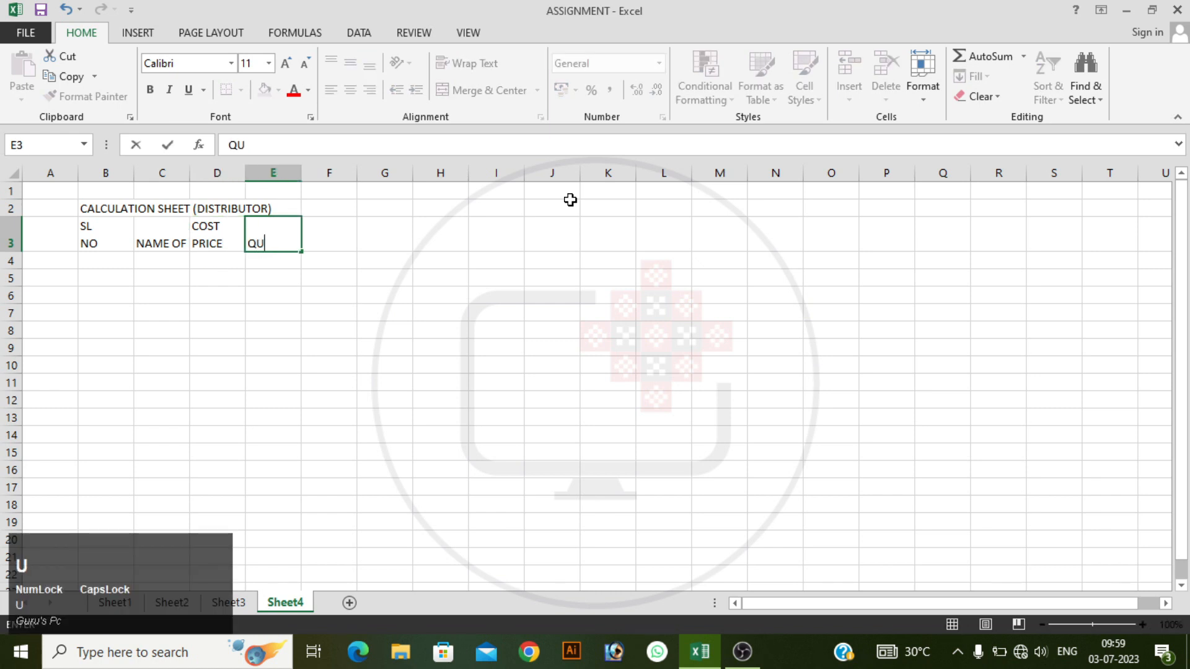
text(ANTITY)
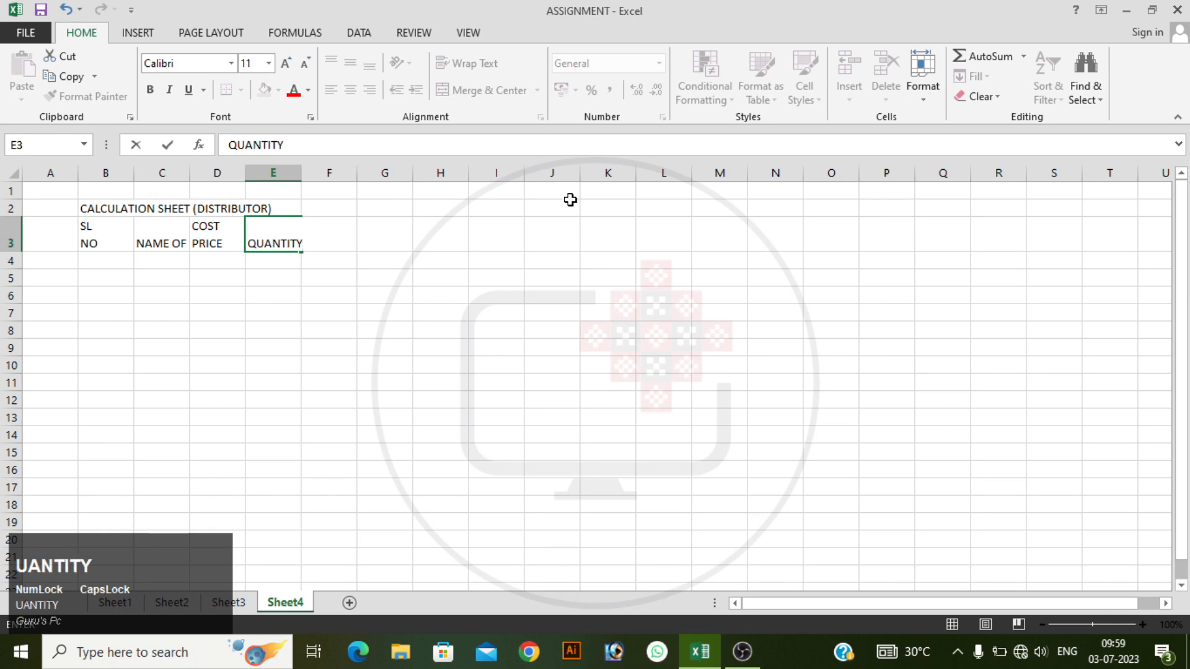
key(Tab)
Enter the header "AMOUNT (PER PRICE)" in F3, split over three lines as AMOUNT, (PER and PRICE)
text(AMOUNT)
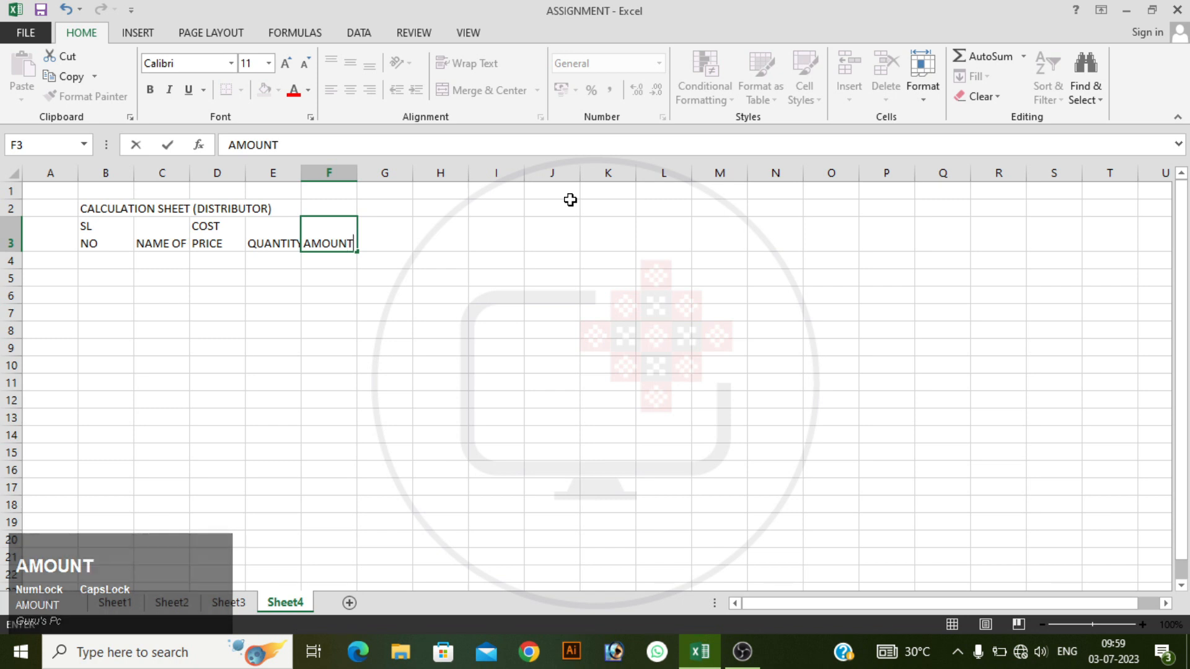
key(alt+Return)
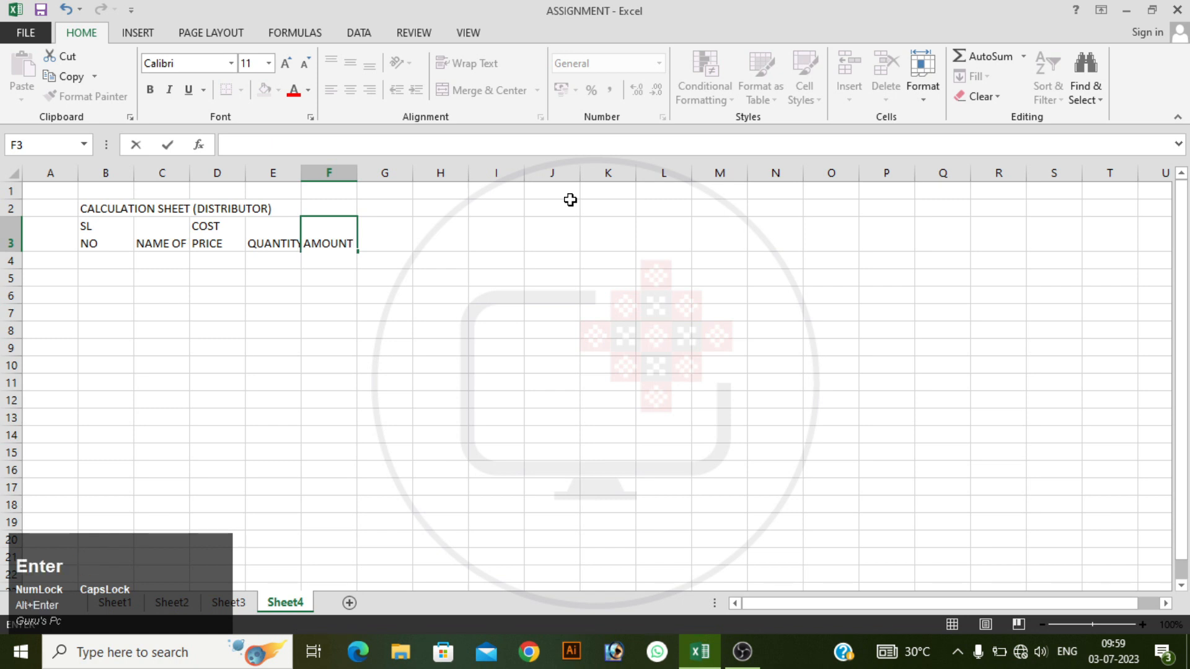
text((PER)
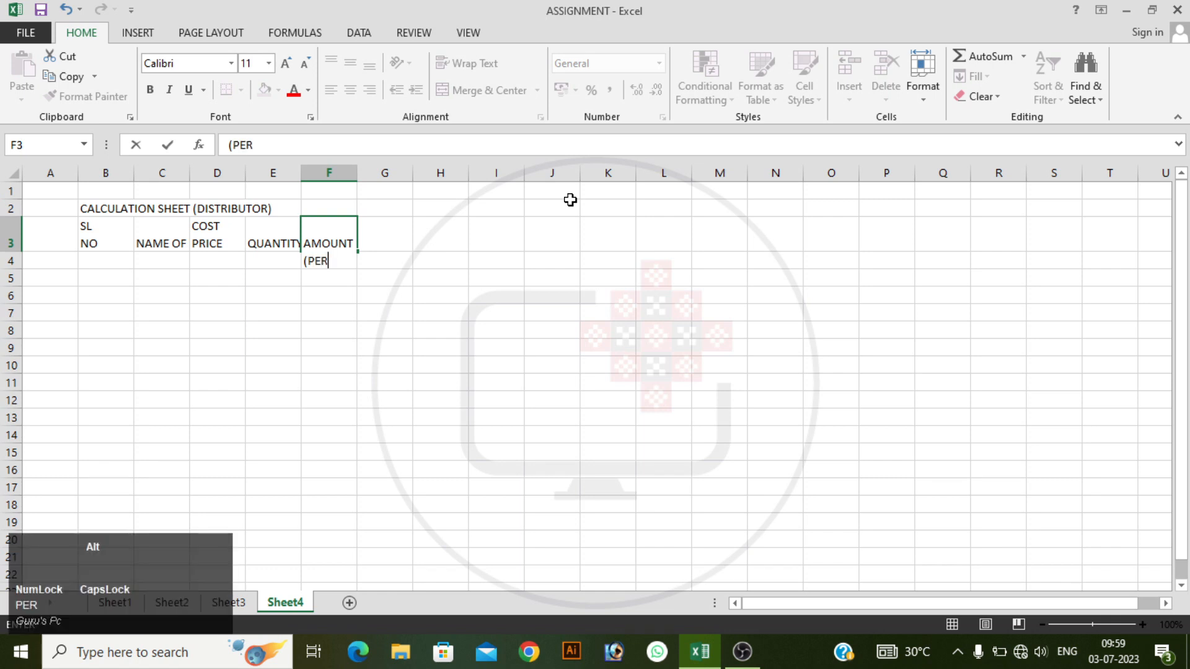
key(alt+Return)
text(PRICE)
key(shift)
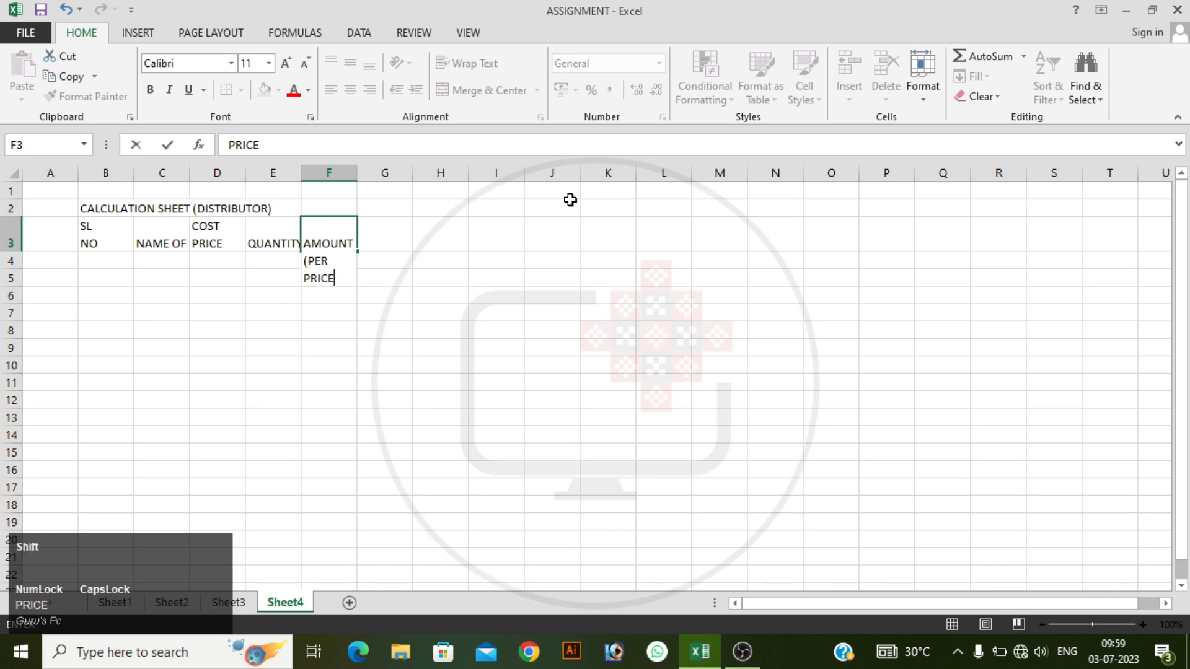
text())
key(Return)
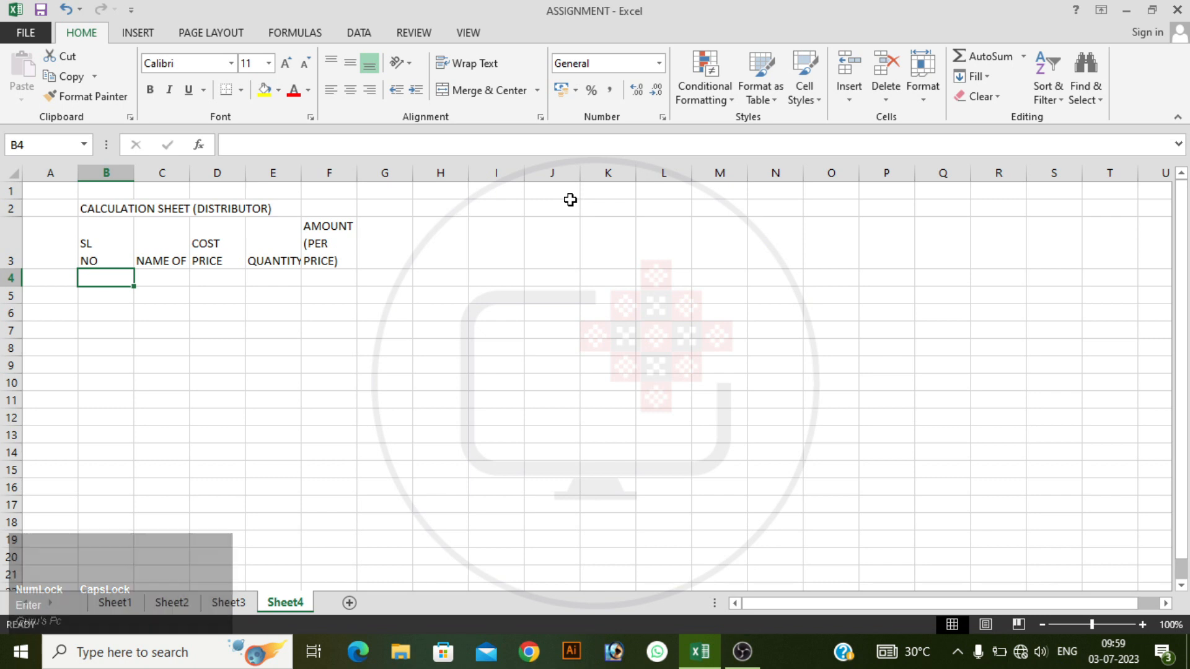
Fill the SL NO column with serial numbers 1 to 7 in cells B4 to B10
text(1)
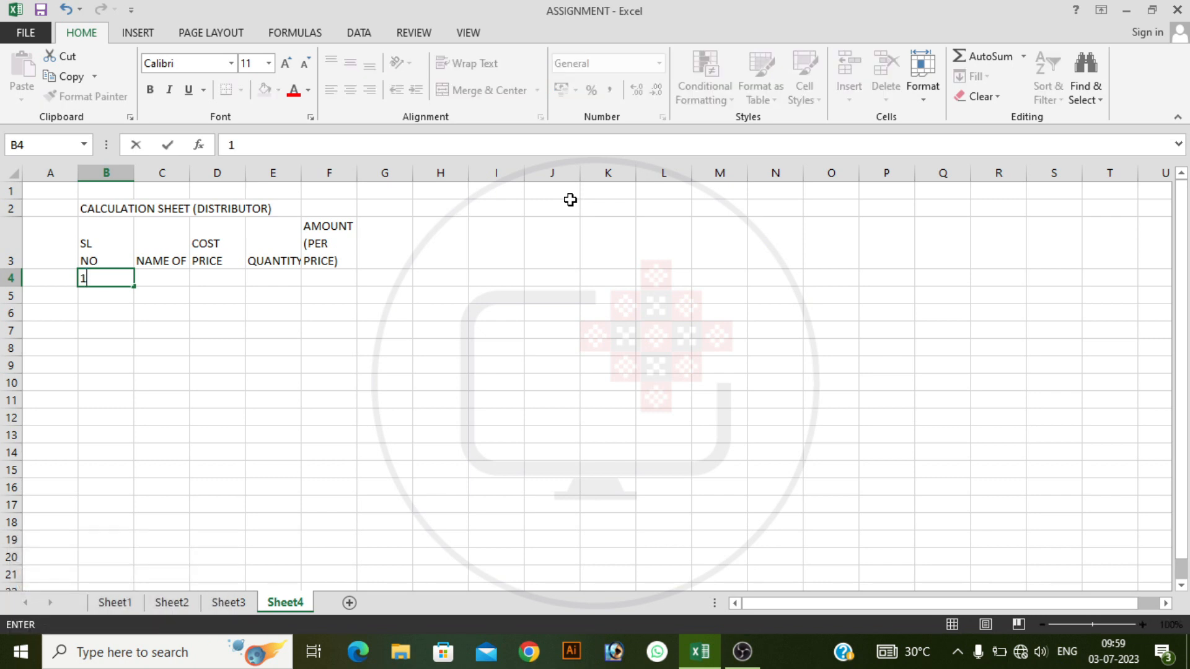
key(Return)
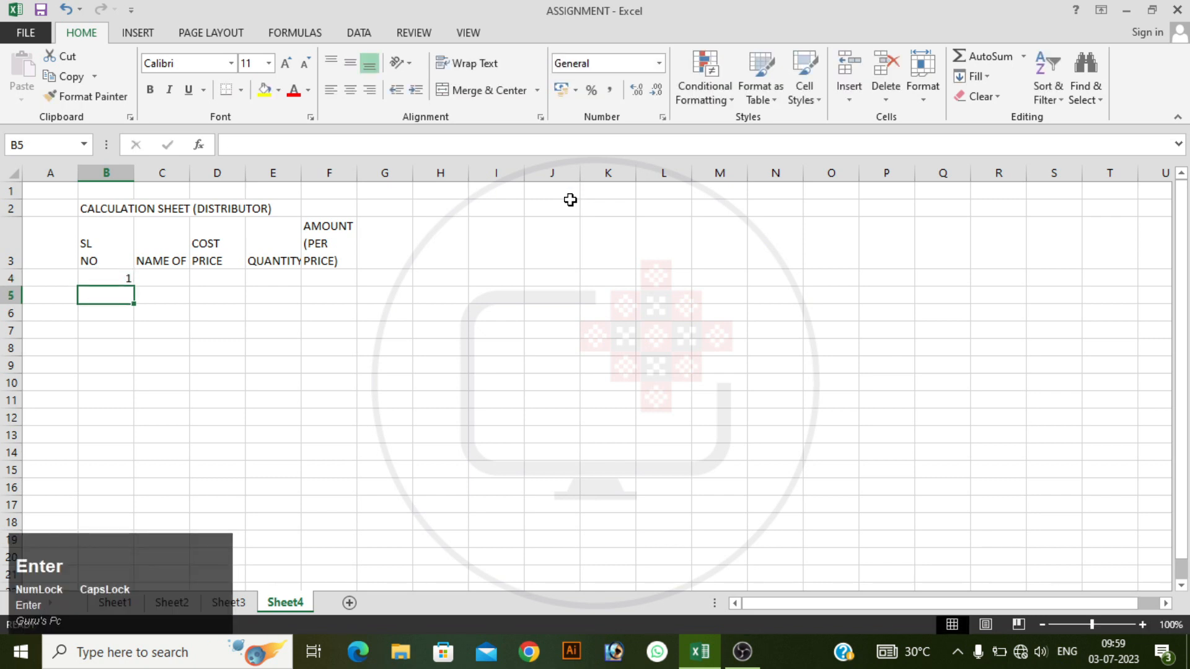
click(126, 279)
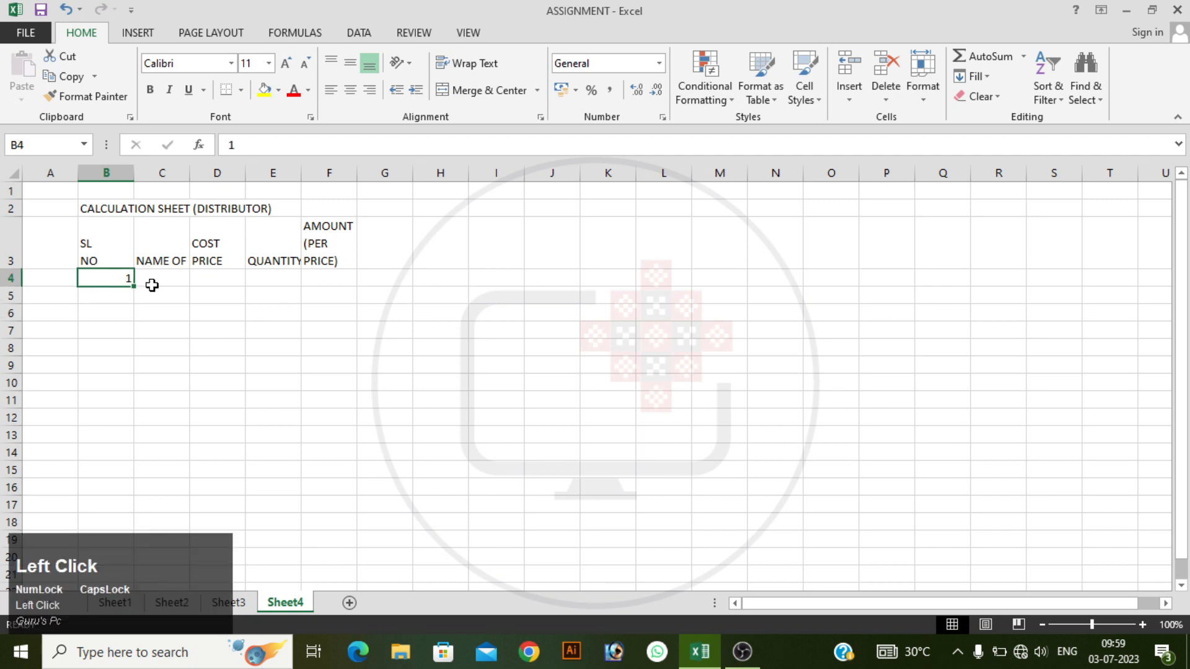
drag(133, 286, 123, 393)
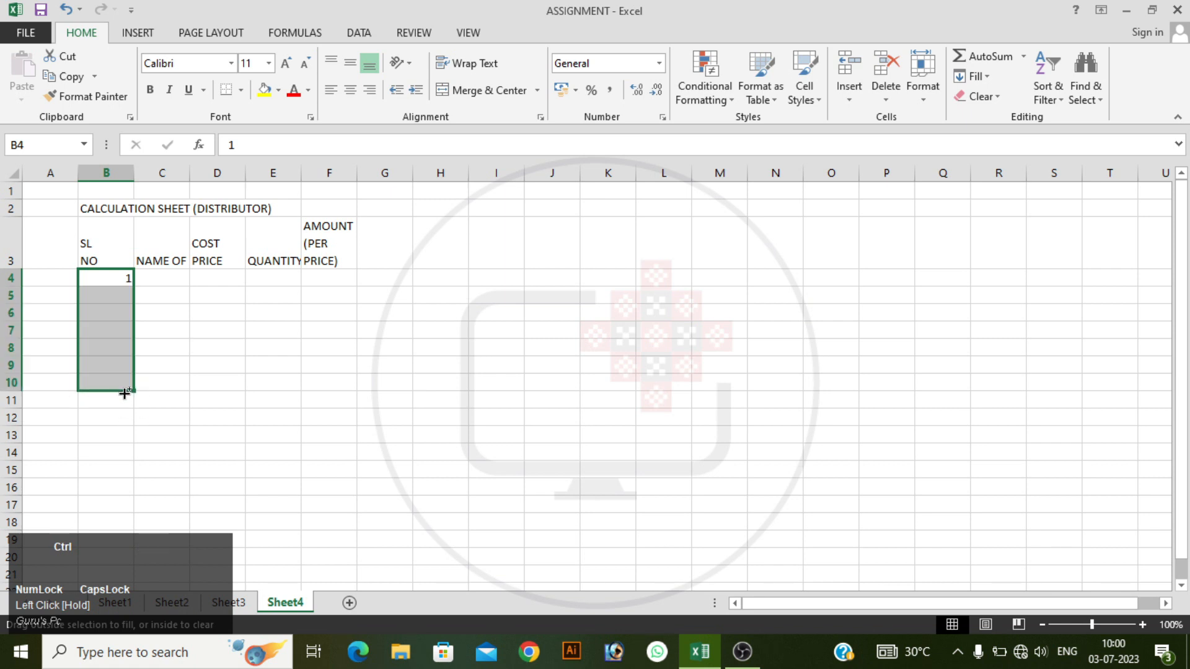
Auto-fit the width of column C to the "NAME OF THE ITEM" header
click(159, 282)
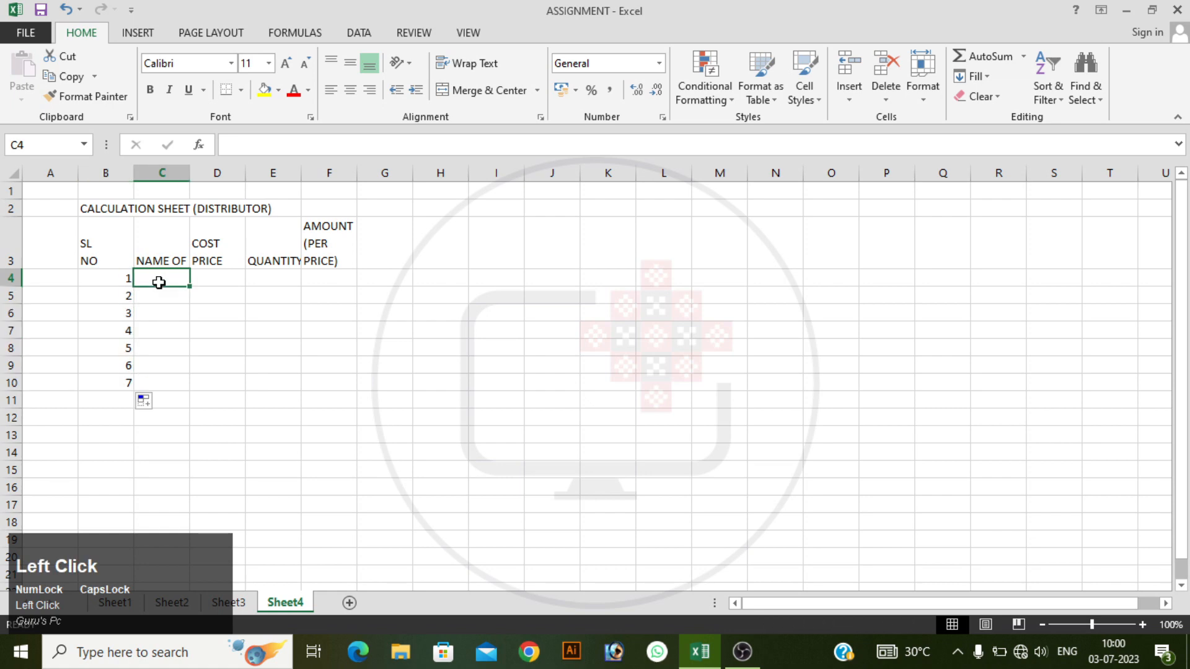
drag(188, 173, 188, 173)
double_click(188, 172)
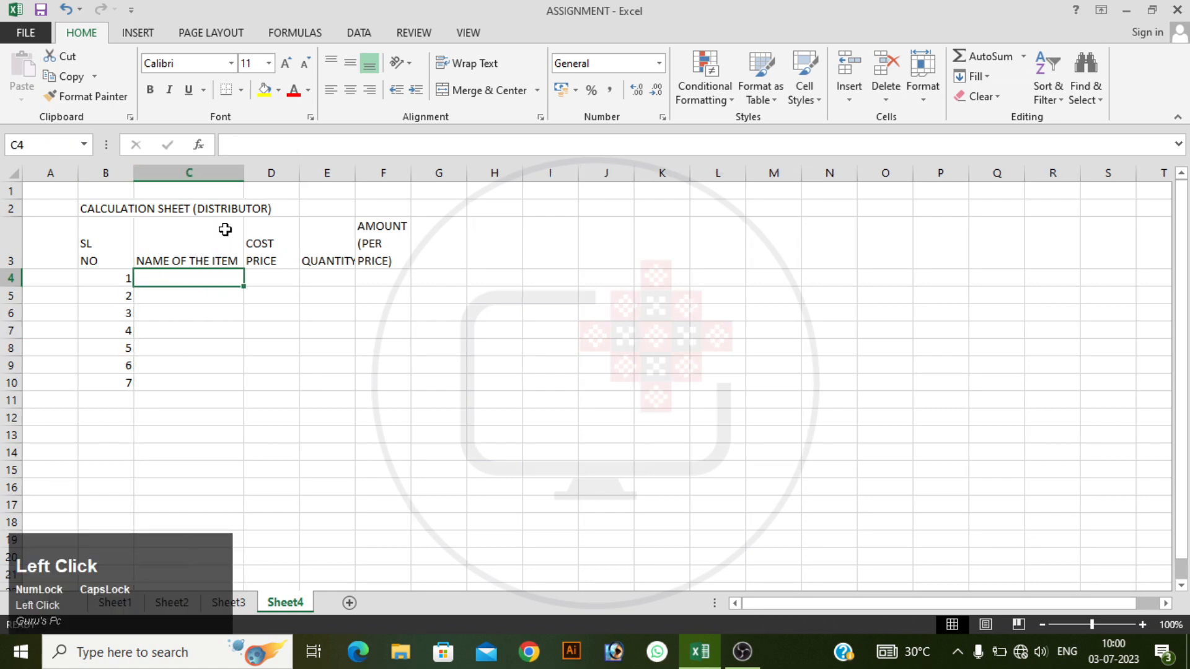
Merge and center the sheet title across cells B2 to F2
drag(106, 213, 373, 213)
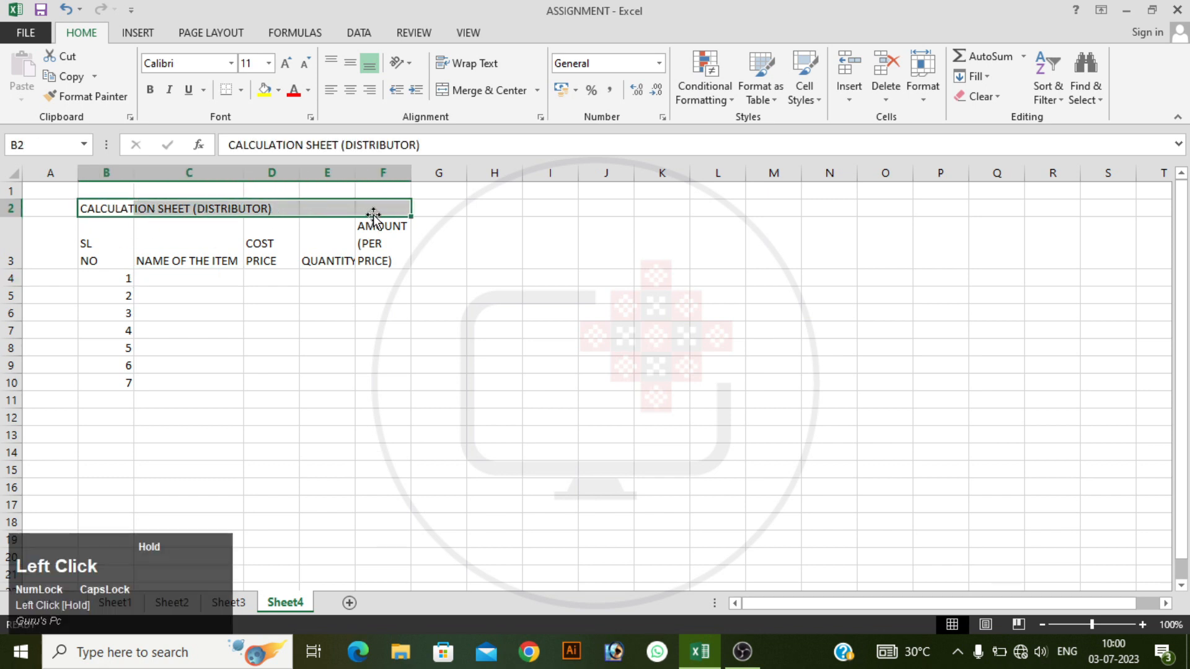
click(474, 87)
click(237, 329)
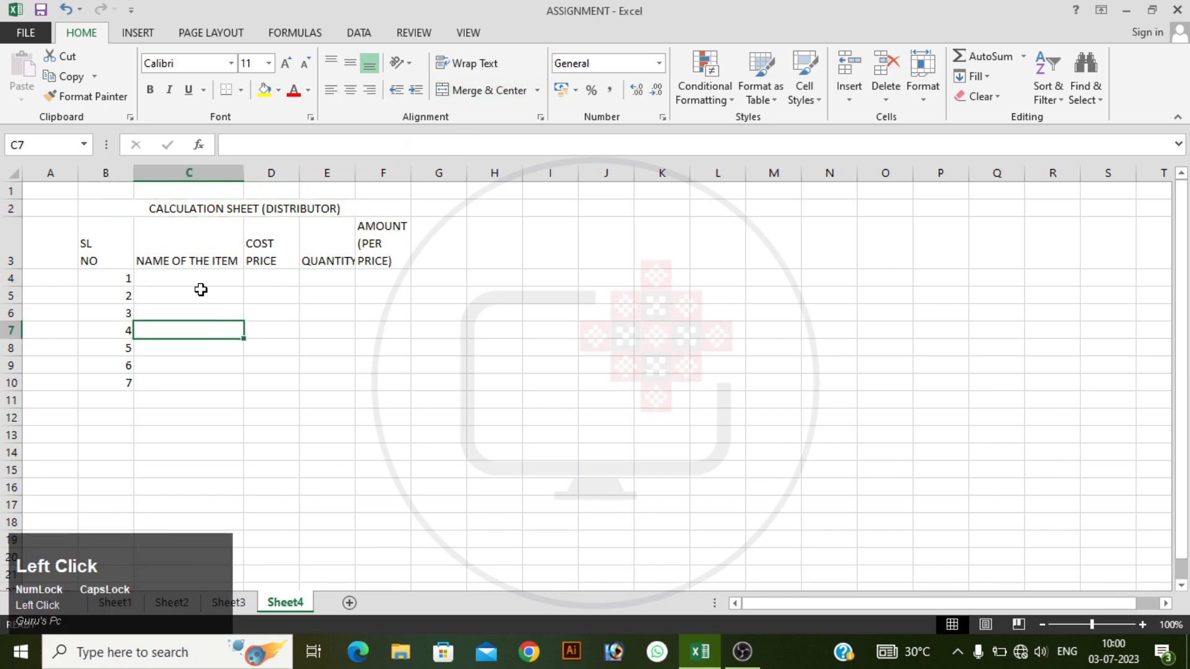
Enter the item names Keyboard, Mouse, CPU and UPS in cells C4 to C7
click(184, 278)
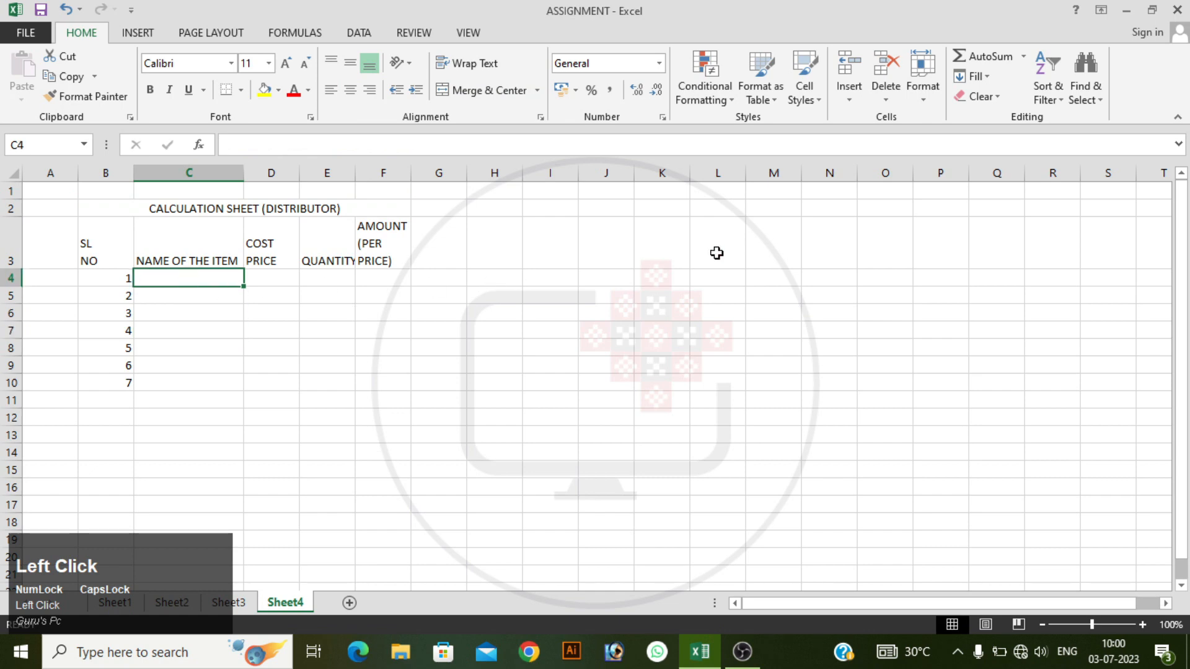
key(Caps_Lock)
text(Key)
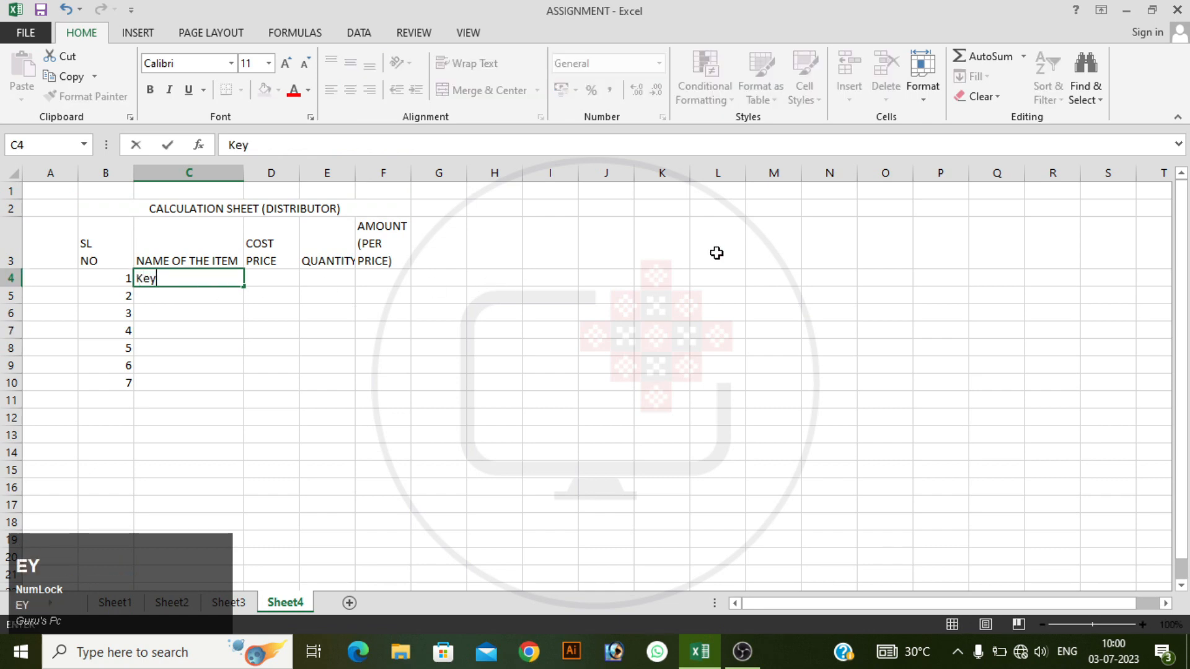
text(board)
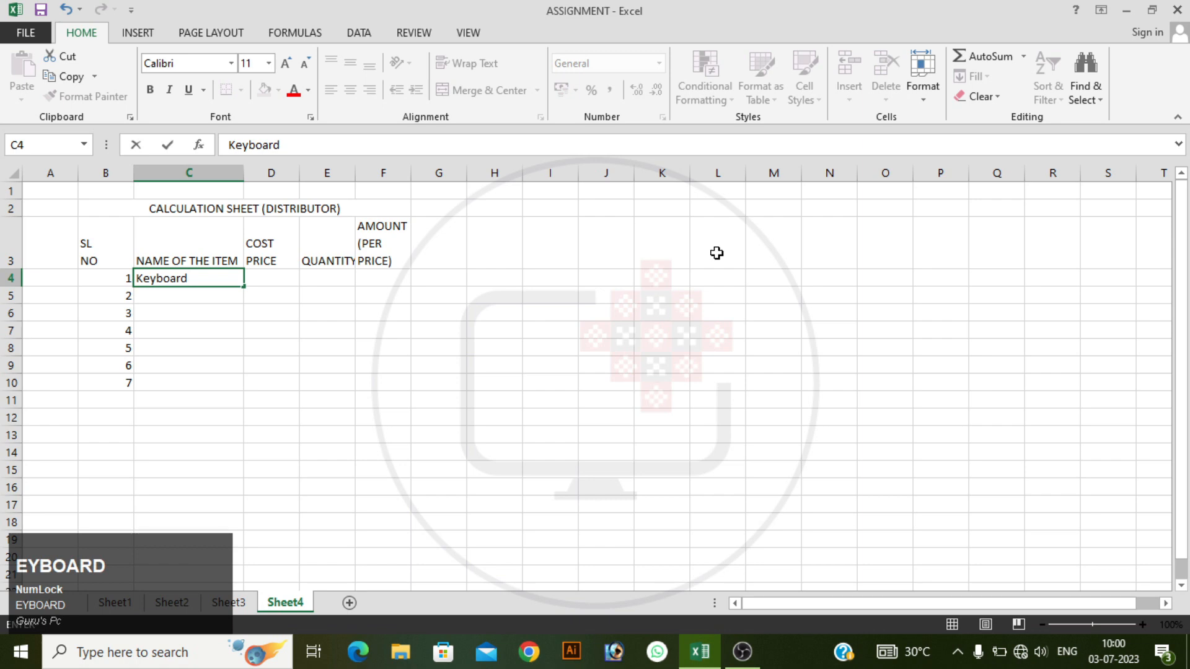
key(Return)
text(Mouse)
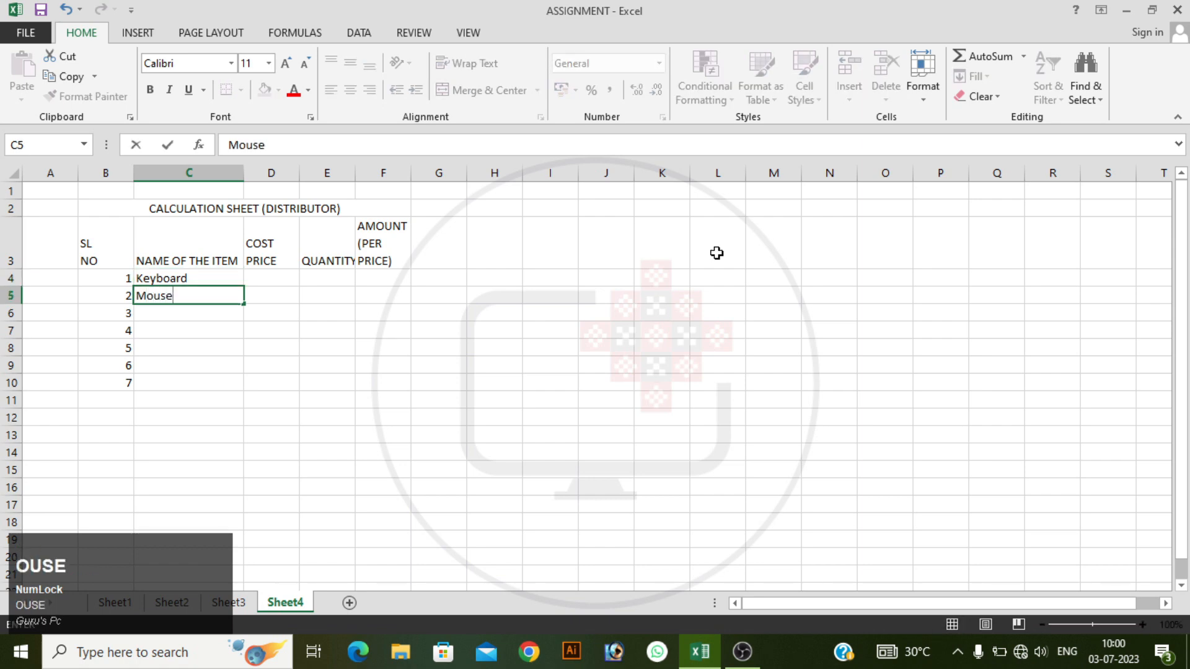
key(Return)
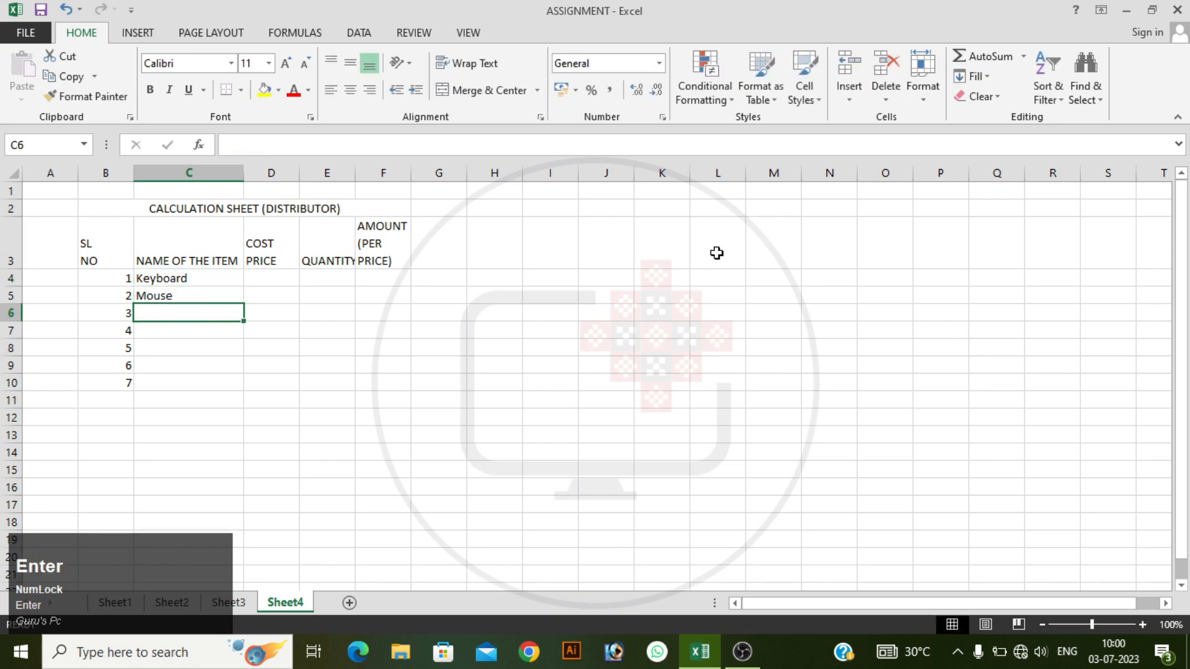
text(CPU)
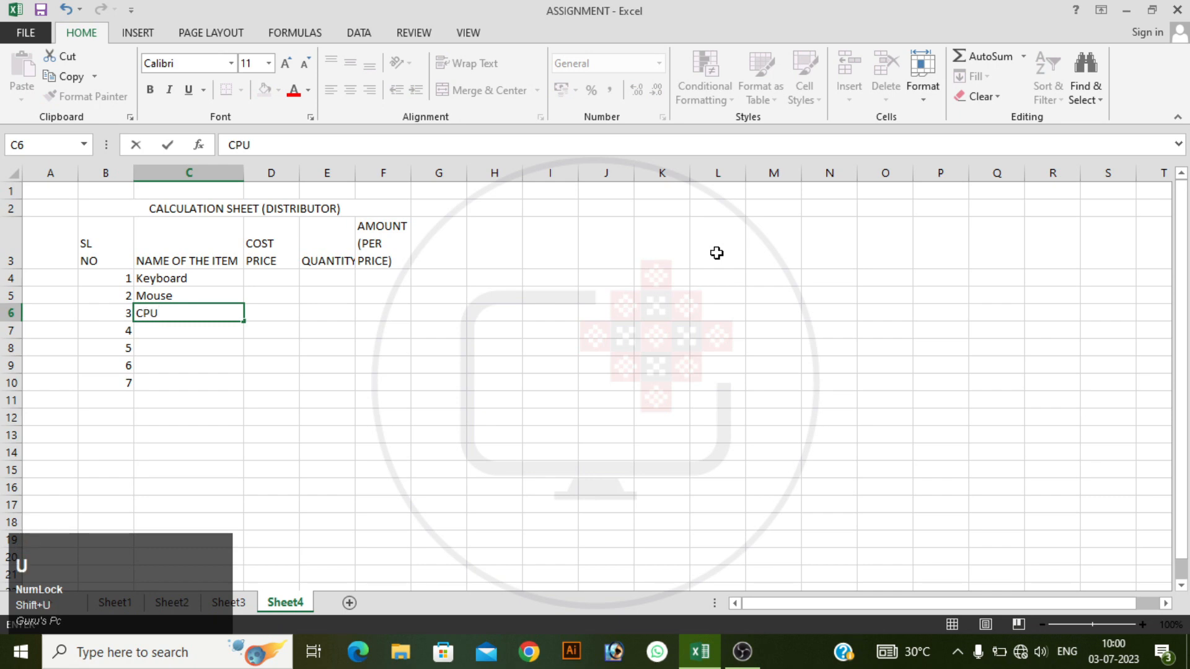
key(Return)
text(UPS)
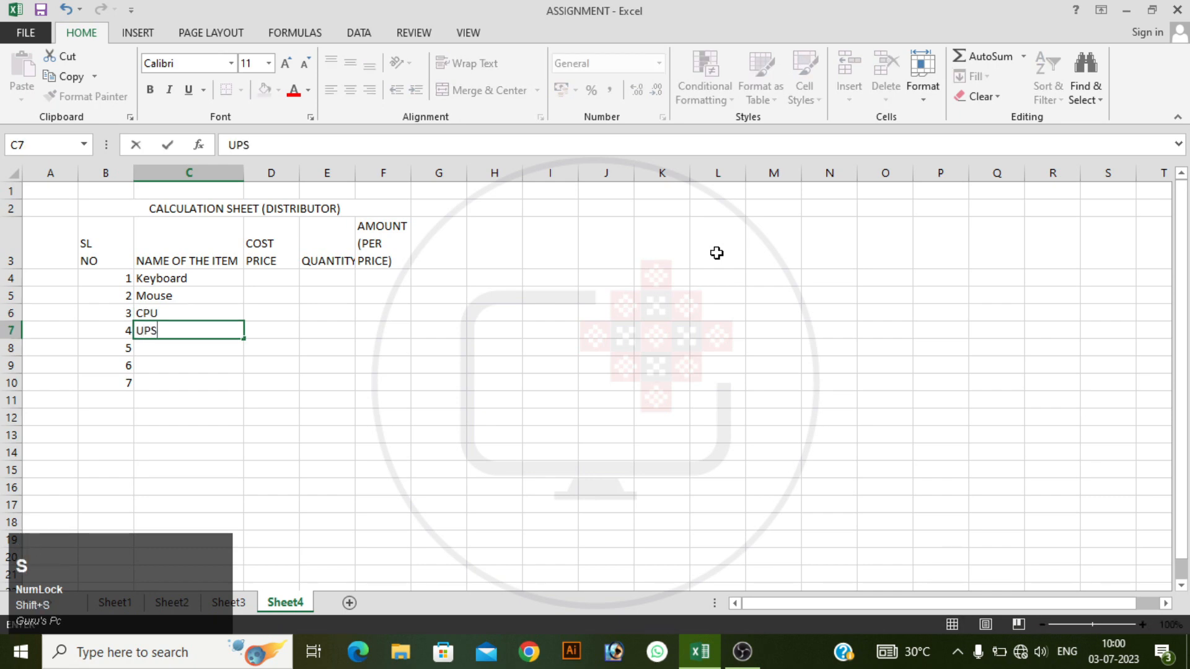
key(Return)
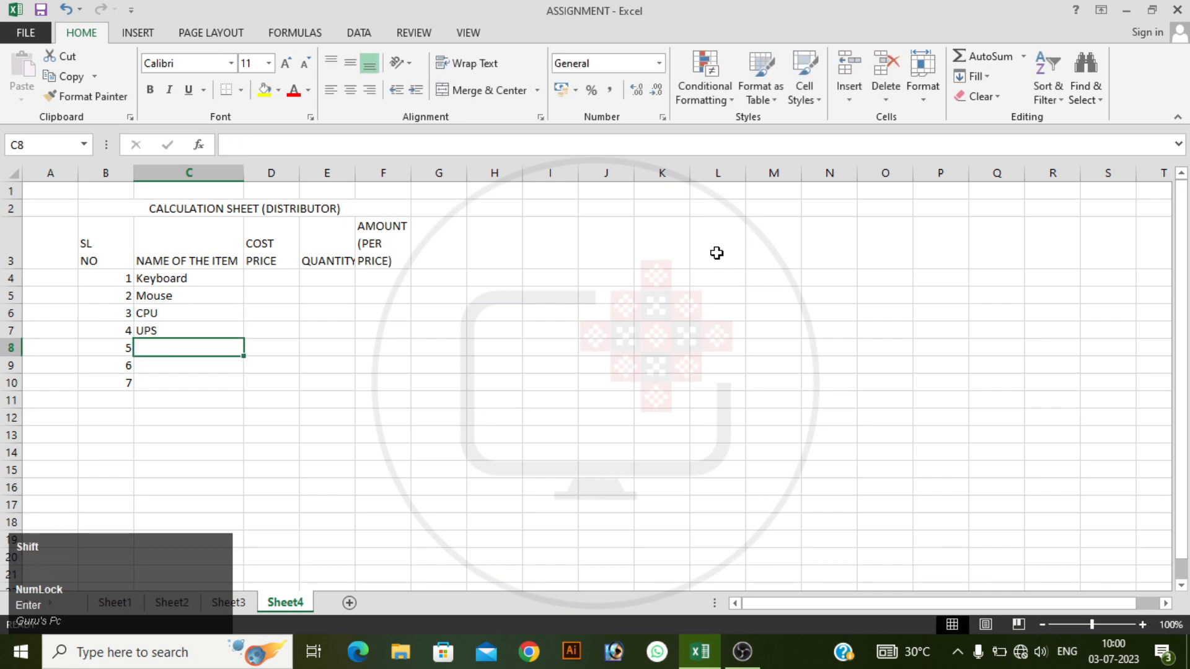
Enter the item names Speaker, Printer and Monitor in cells C8 to C10
text(Speaker)
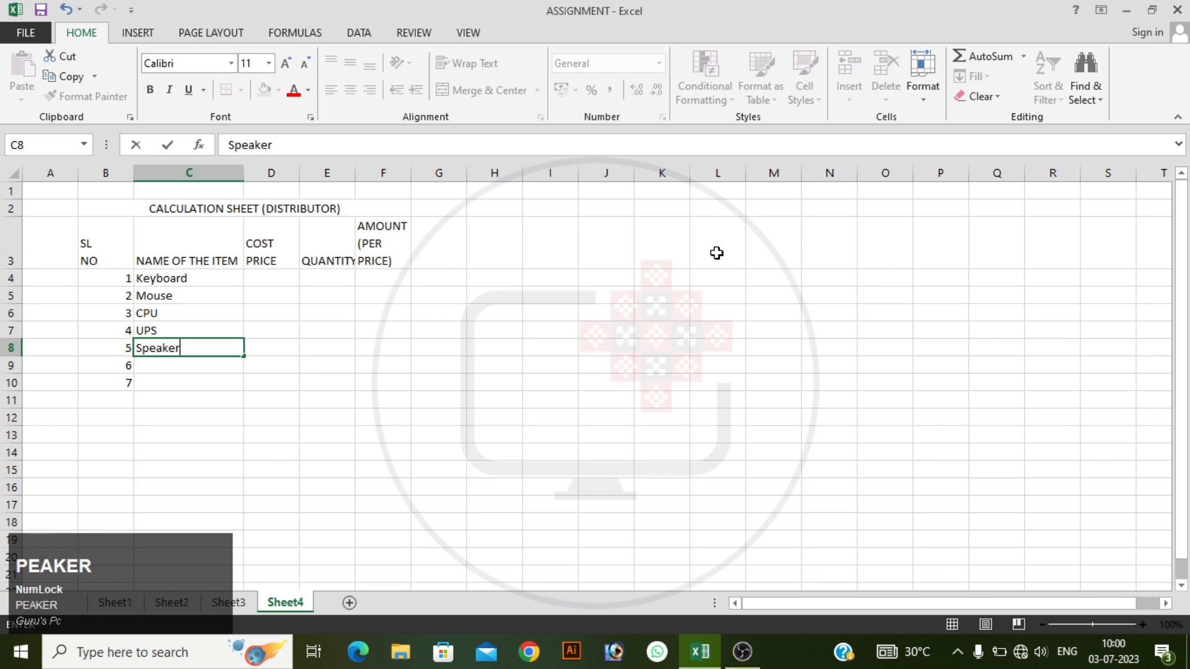
key(Return)
text(Printer)
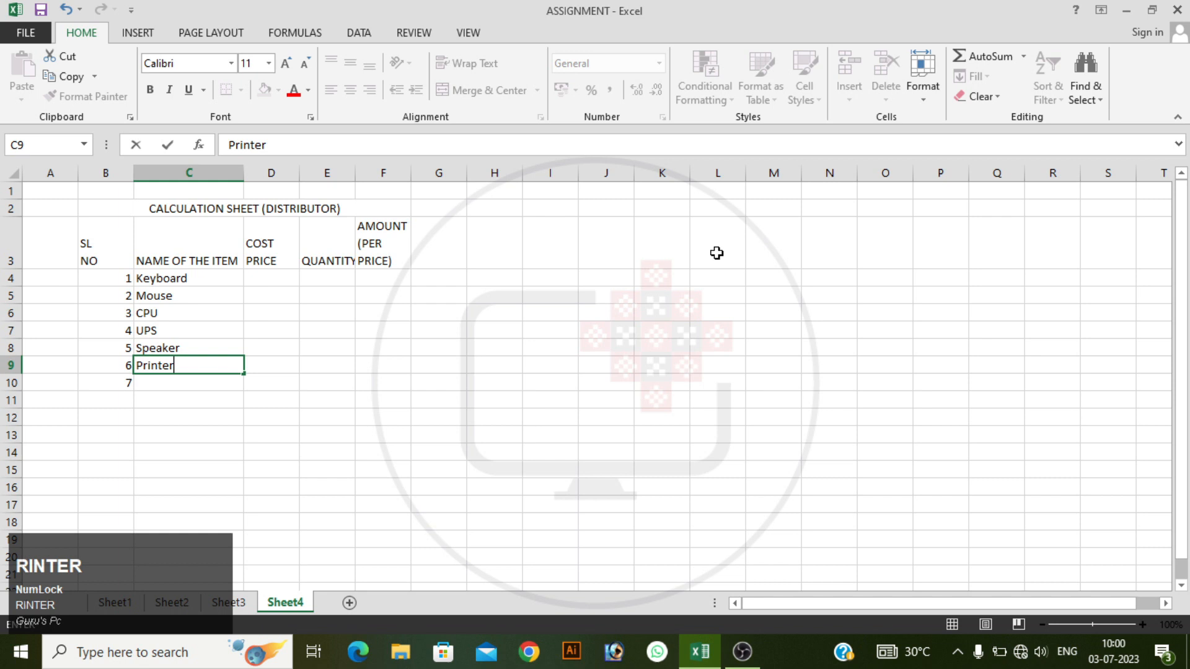
key(Return)
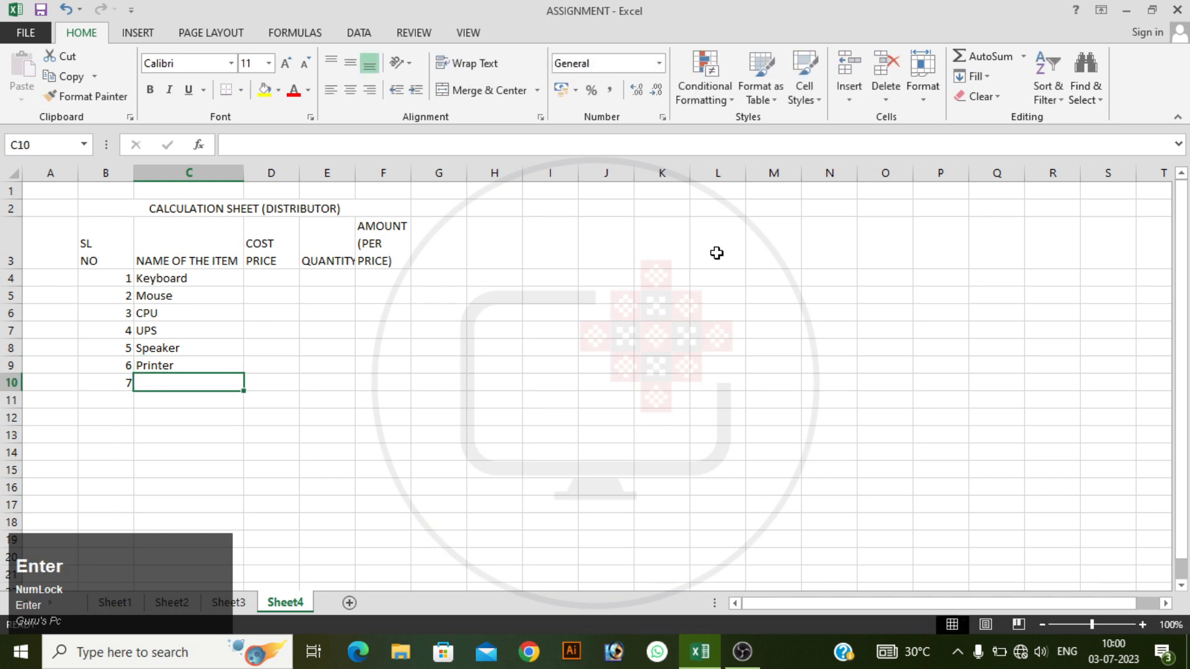
text(Monitor)
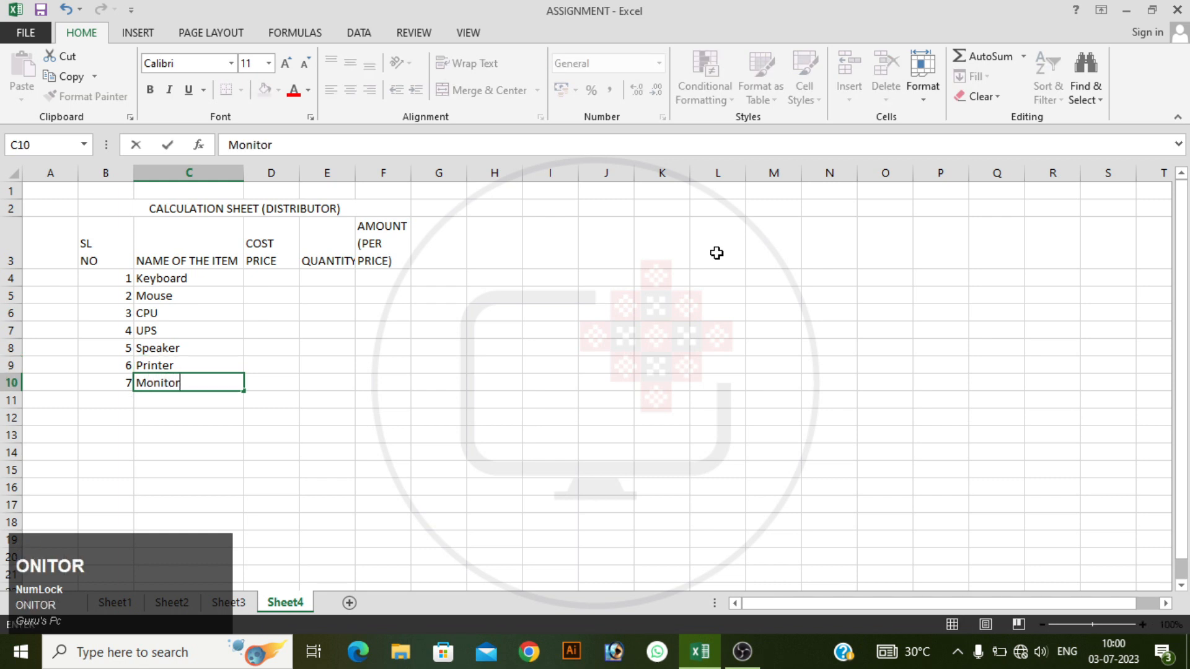
key(Return)
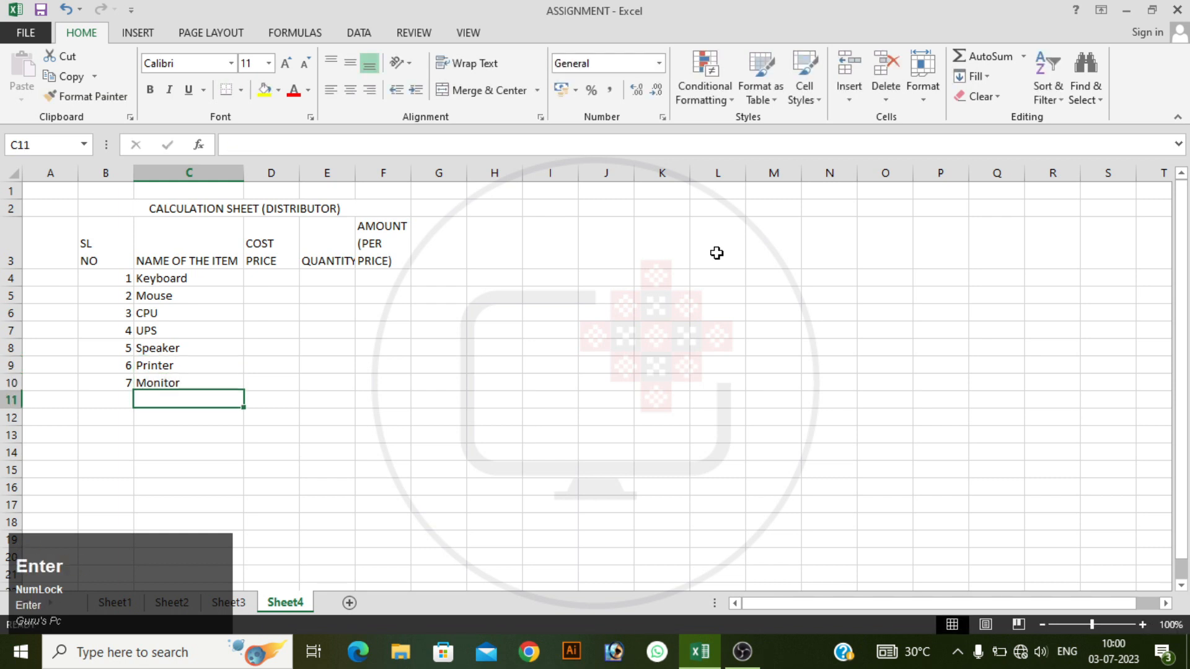
Enter the cost prices 5000 for Keyboard in D4 and 2500 for Mouse in D5
key(Up)
key(Up)
key(Up)
key(Up)
key(Up)
key(Up)
key(Up)
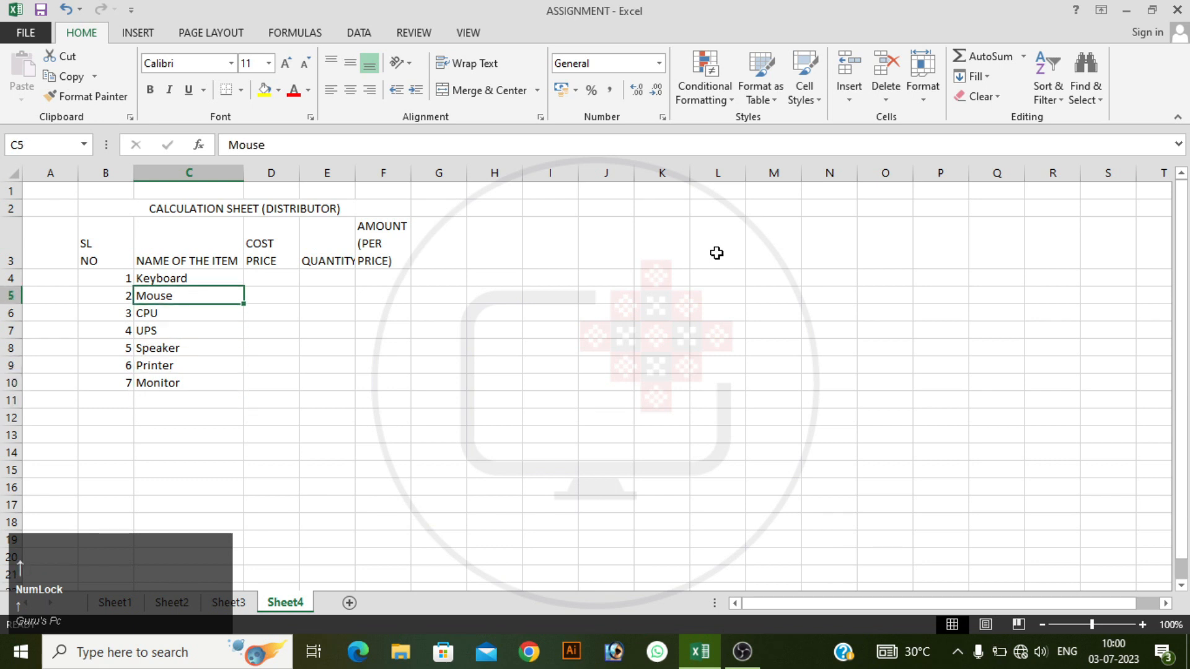
key(Right)
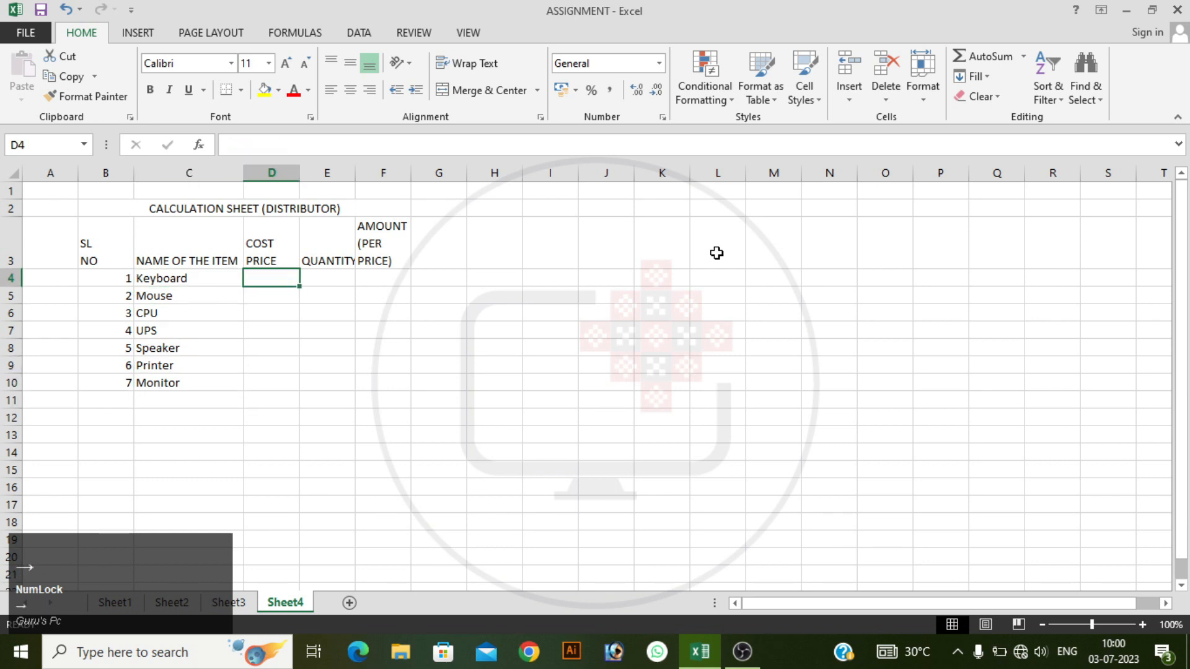
text(5000)
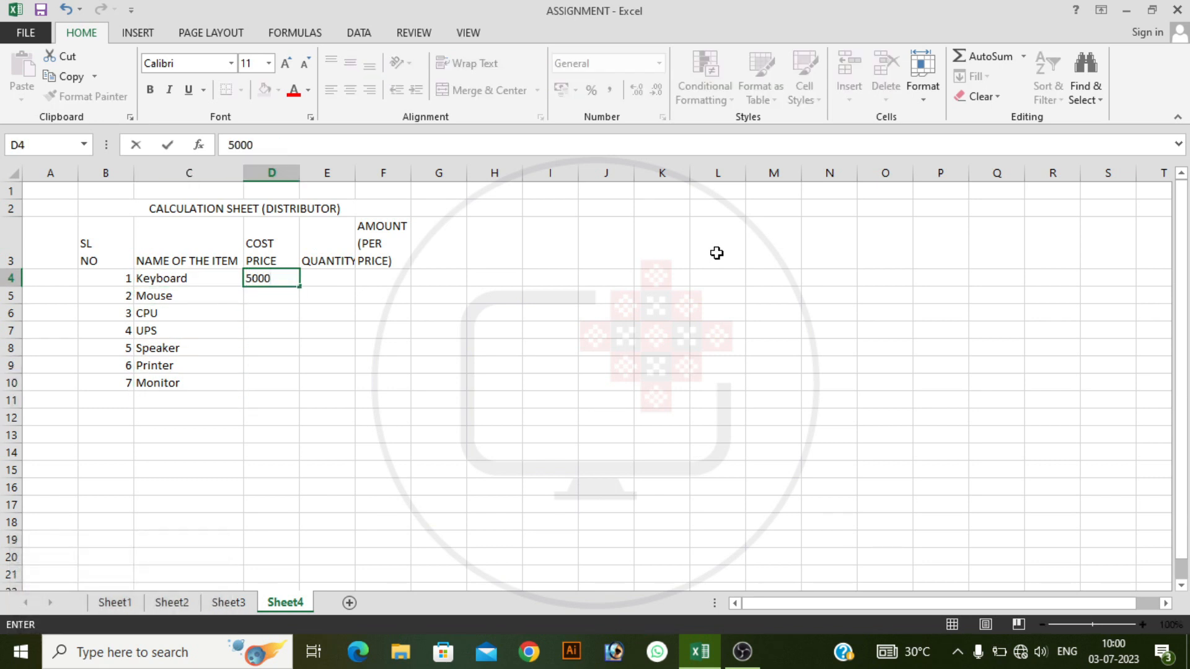
key(Return)
text(2)
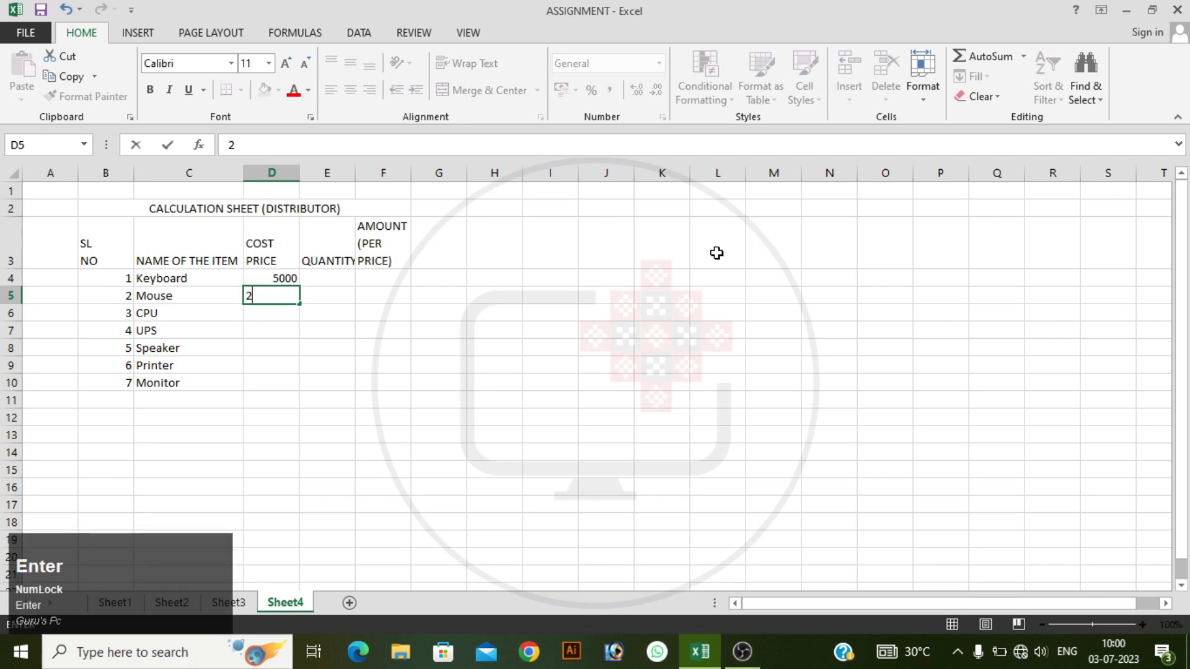
text(500)
key(Return)
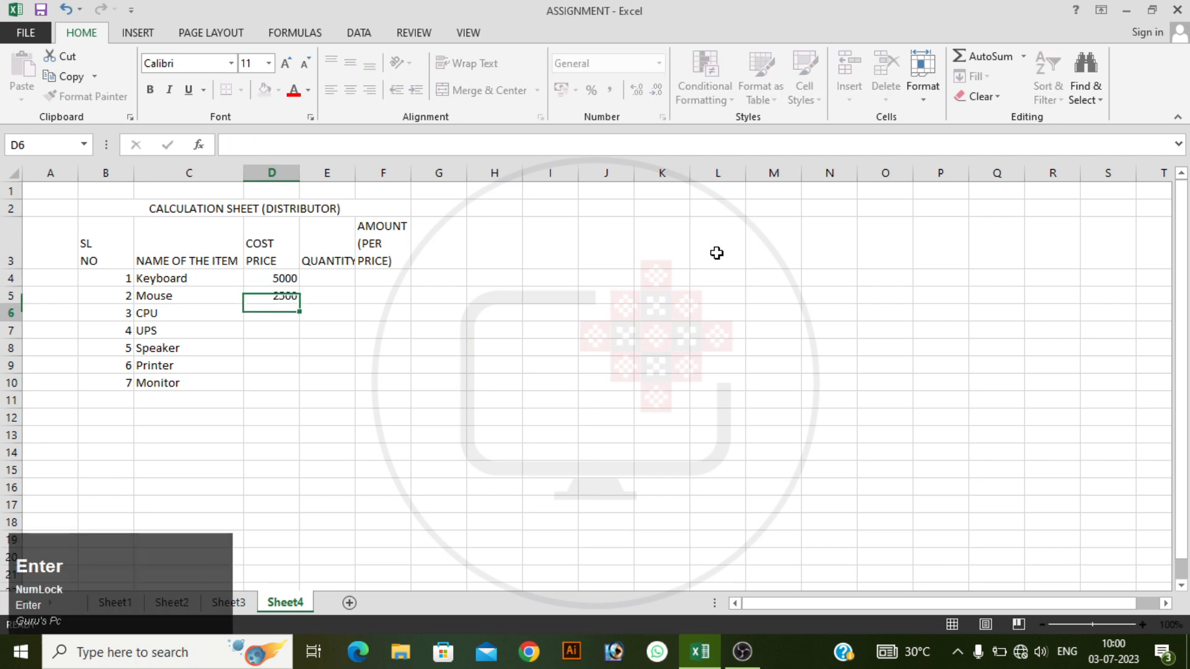
Enter the cost prices 190404 for CPU in D6 and 32400 for UPS in D7
text(19)
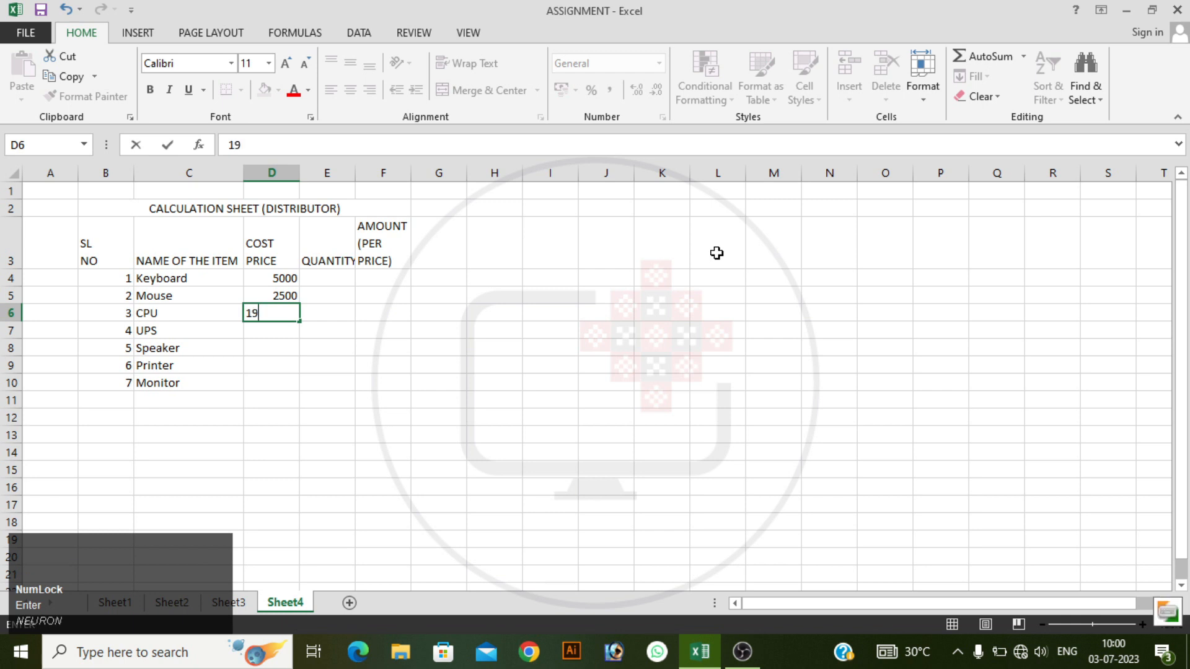
text(0404)
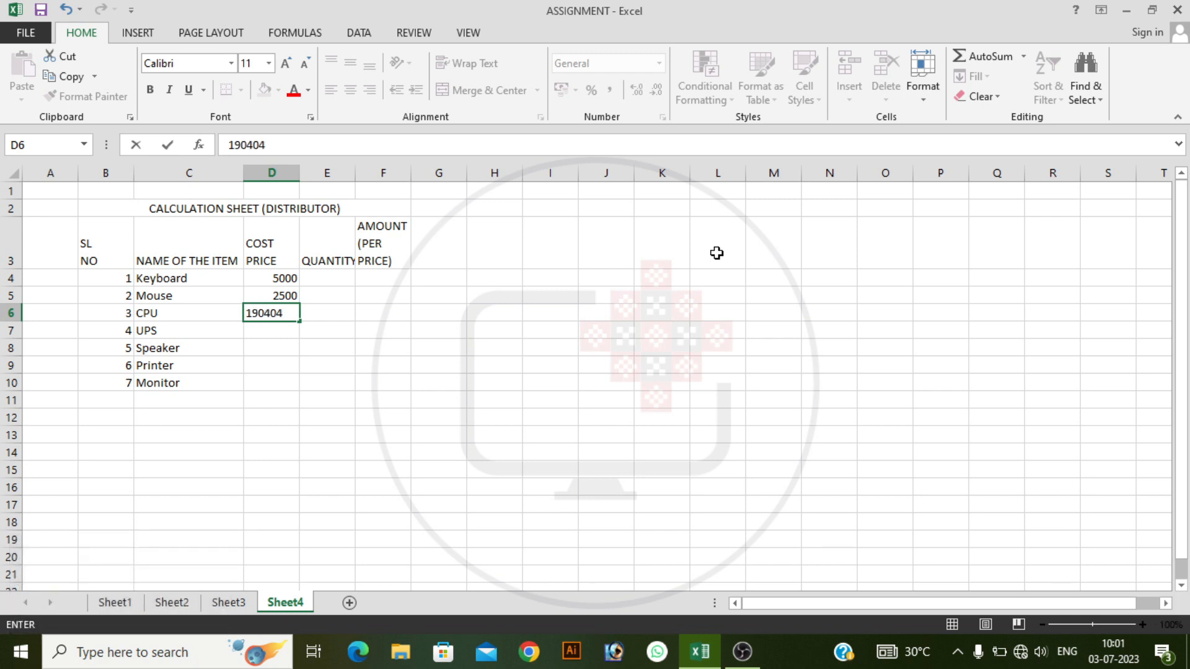
key(Return)
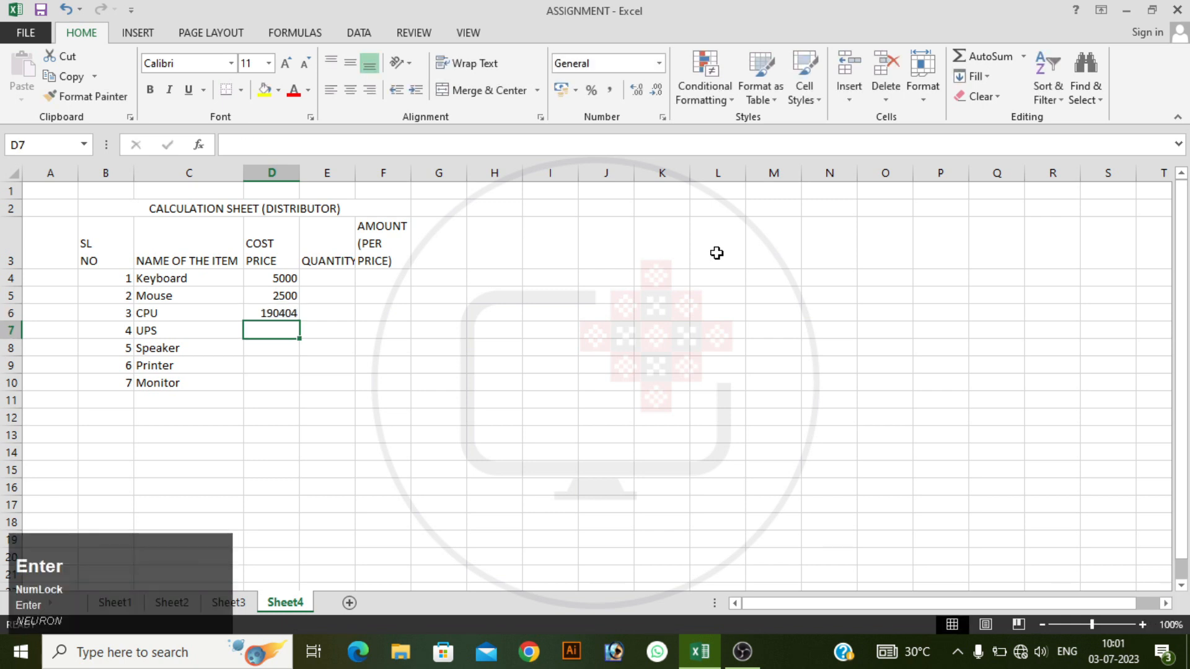
text(324)
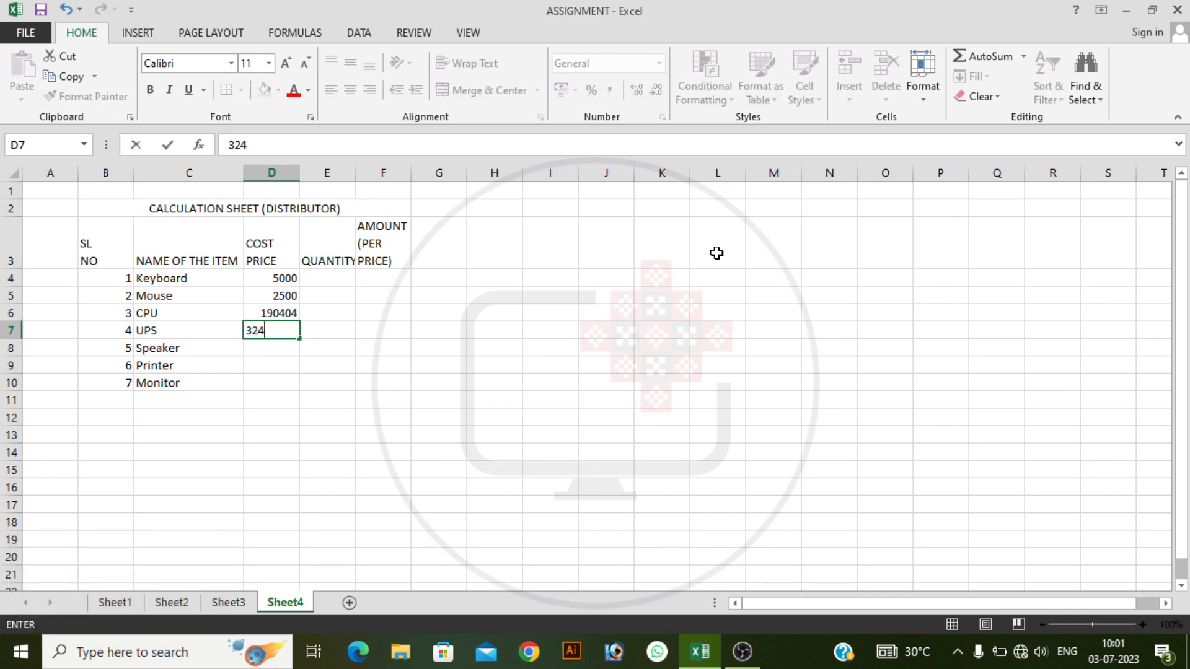
text(00)
key(Return)
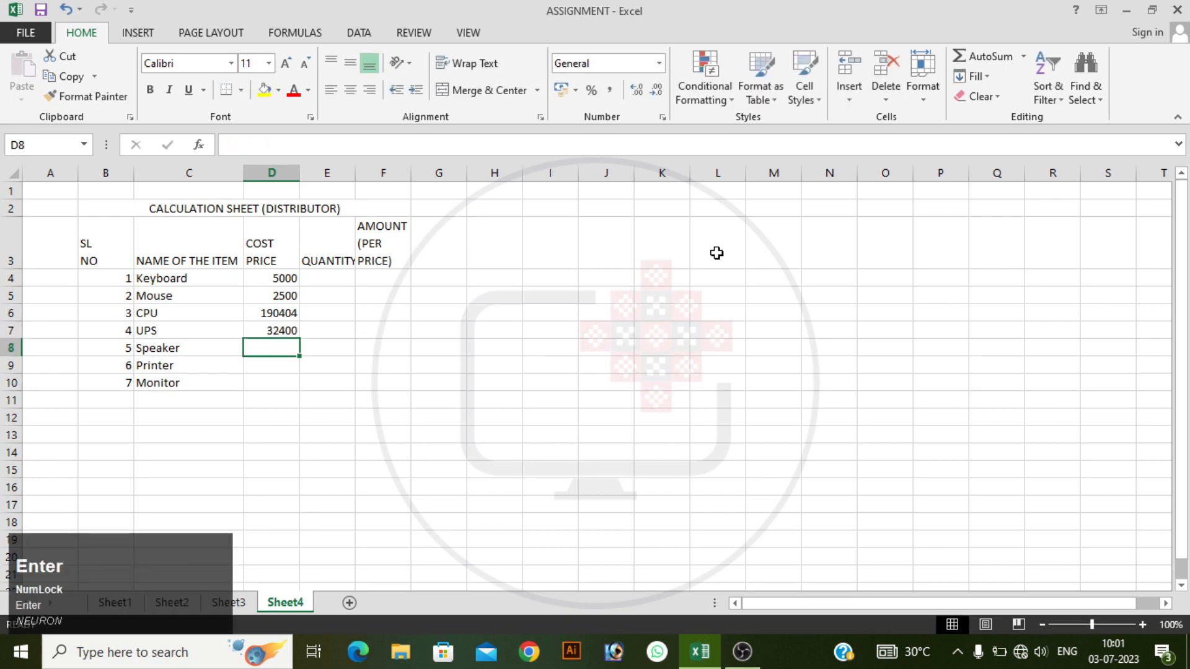
Enter the cost prices 1500, 9600 and 25000 for Speaker, Printer and Monitor in cells D8 to D10
text(1500)
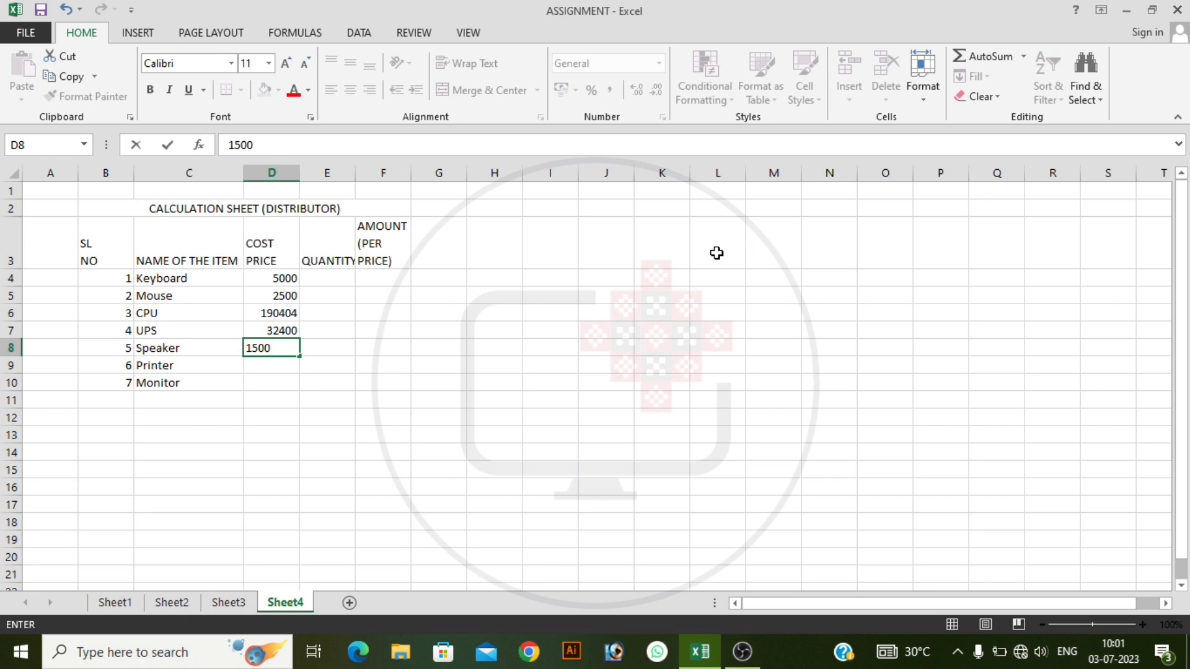
key(Return)
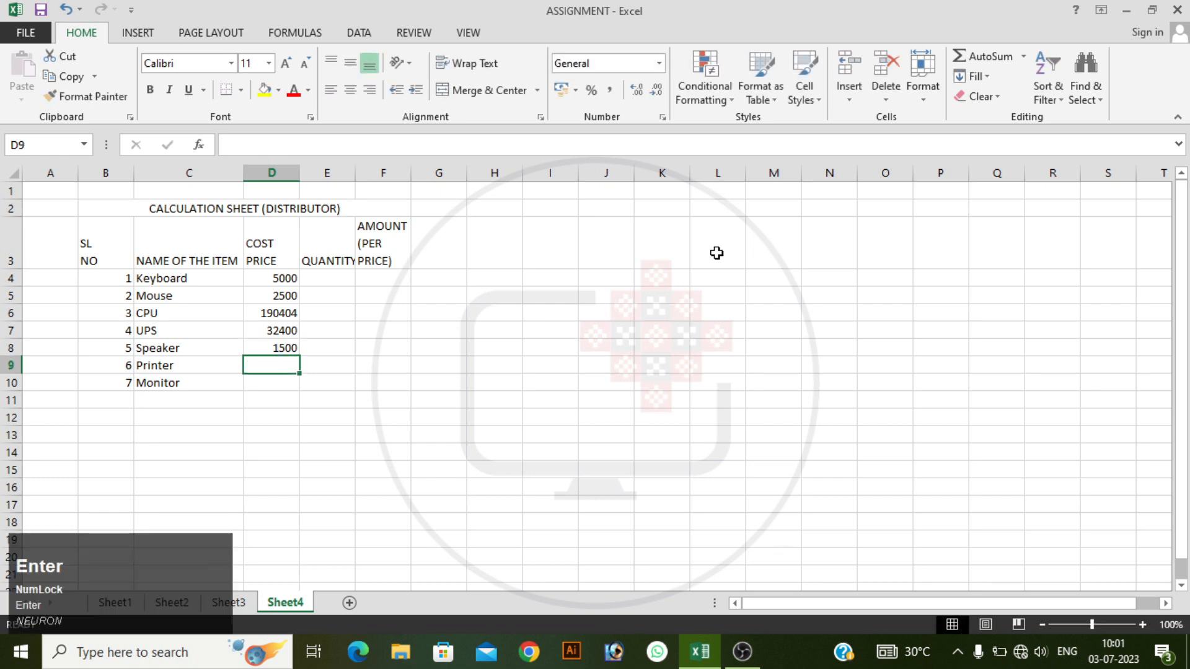
text(9600)
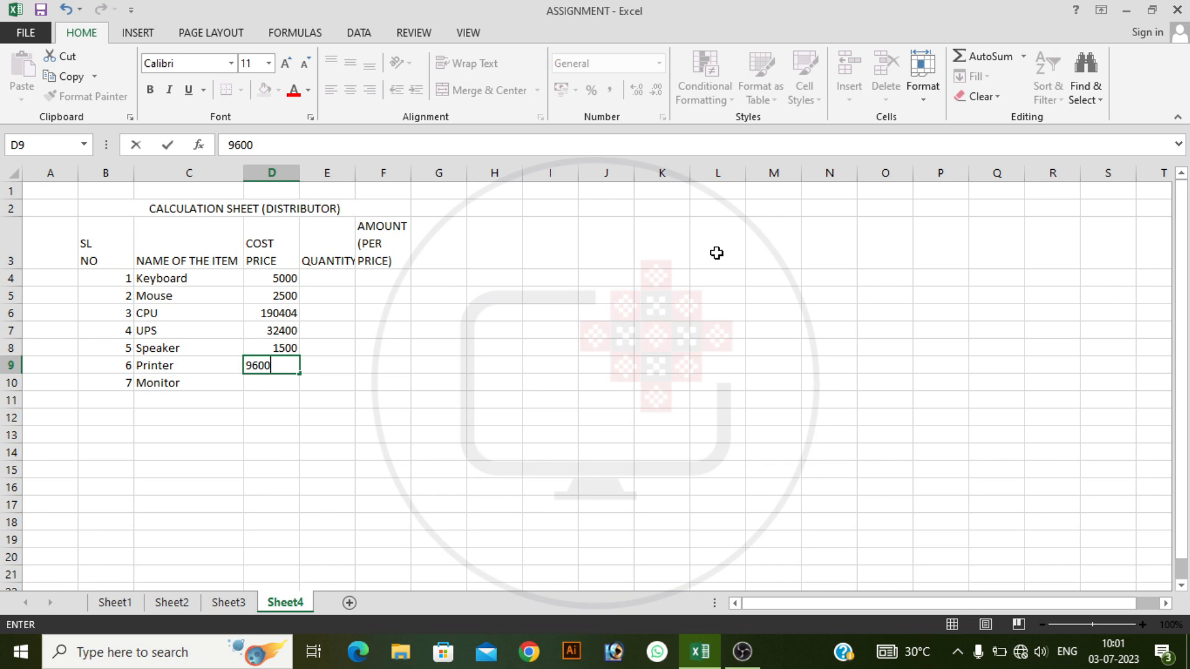
key(Return)
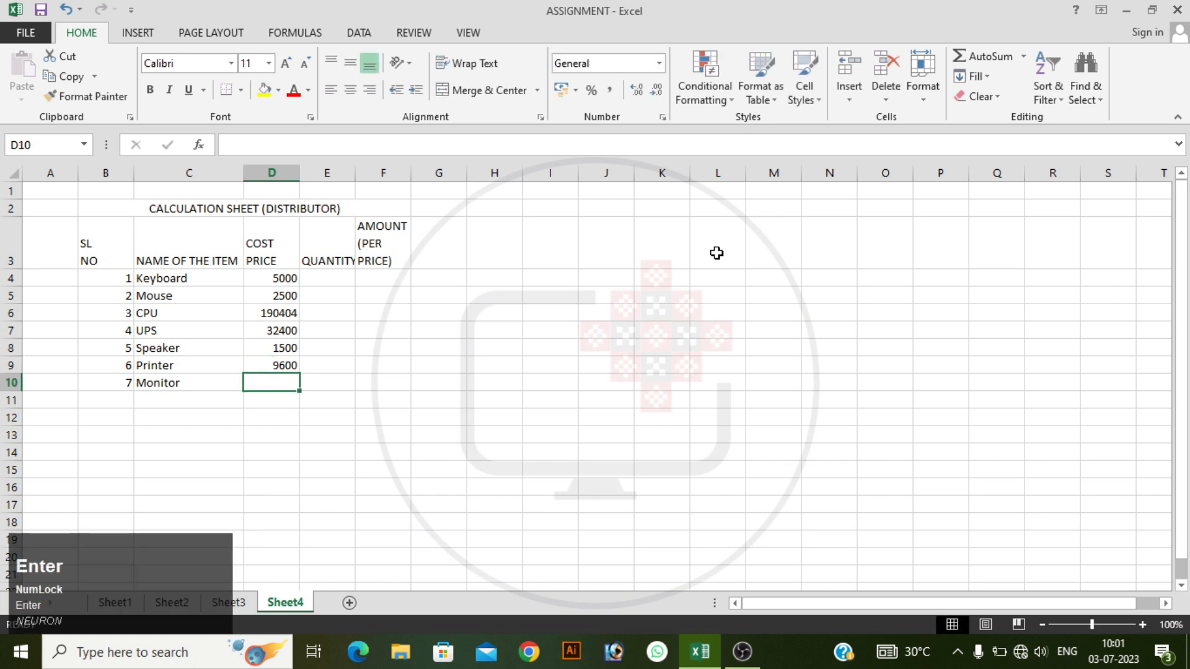
text(25000)
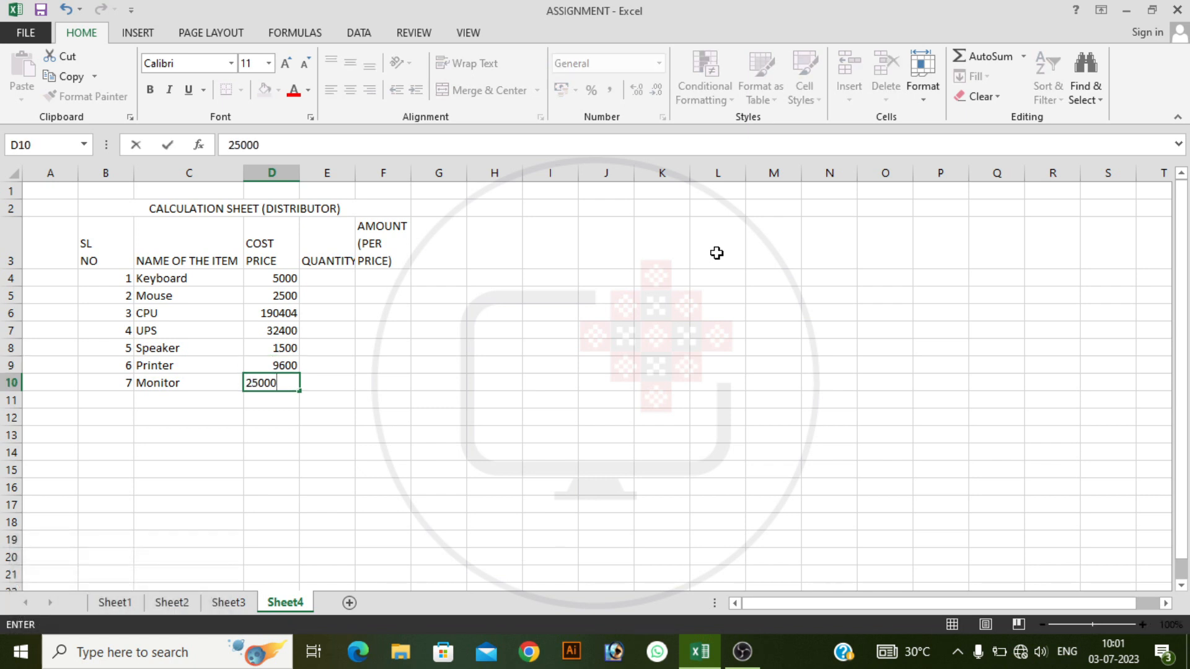
key(Return)
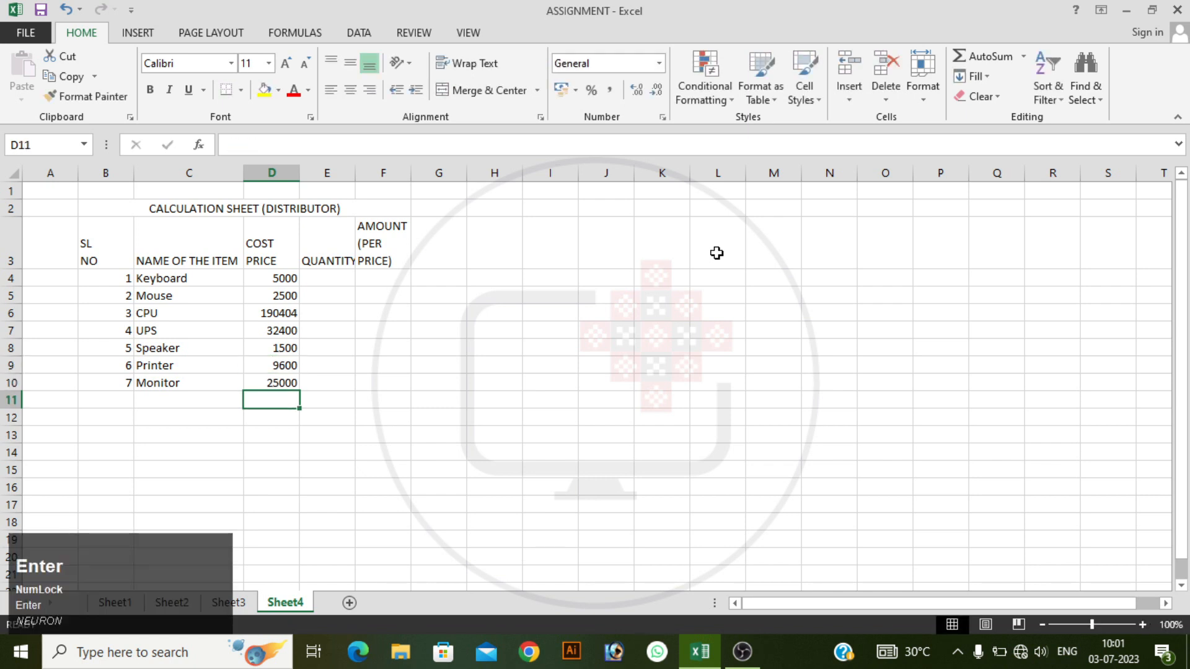
Enter the quantities 9, 8, 12 and 24 for Keyboard, Mouse, CPU and UPS in cells E4 to E7
key(Right)
key(Up)
key(Up)
key(Up)
key(Up)
key(Up)
key(Up)
key(Up)
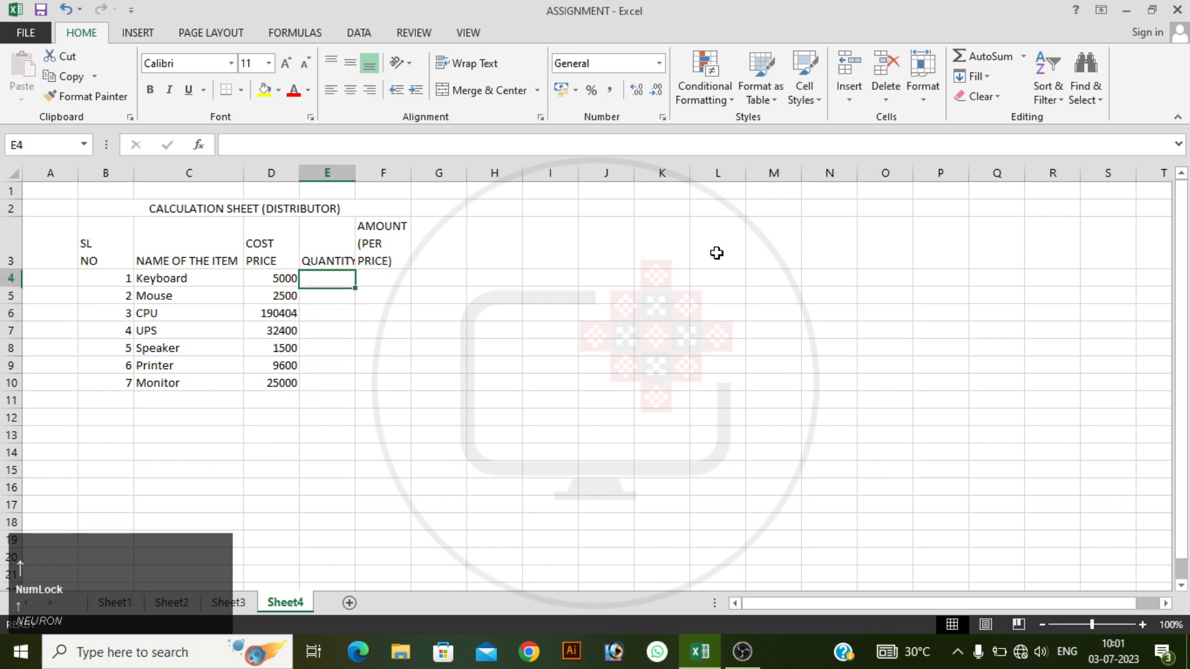
text(9)
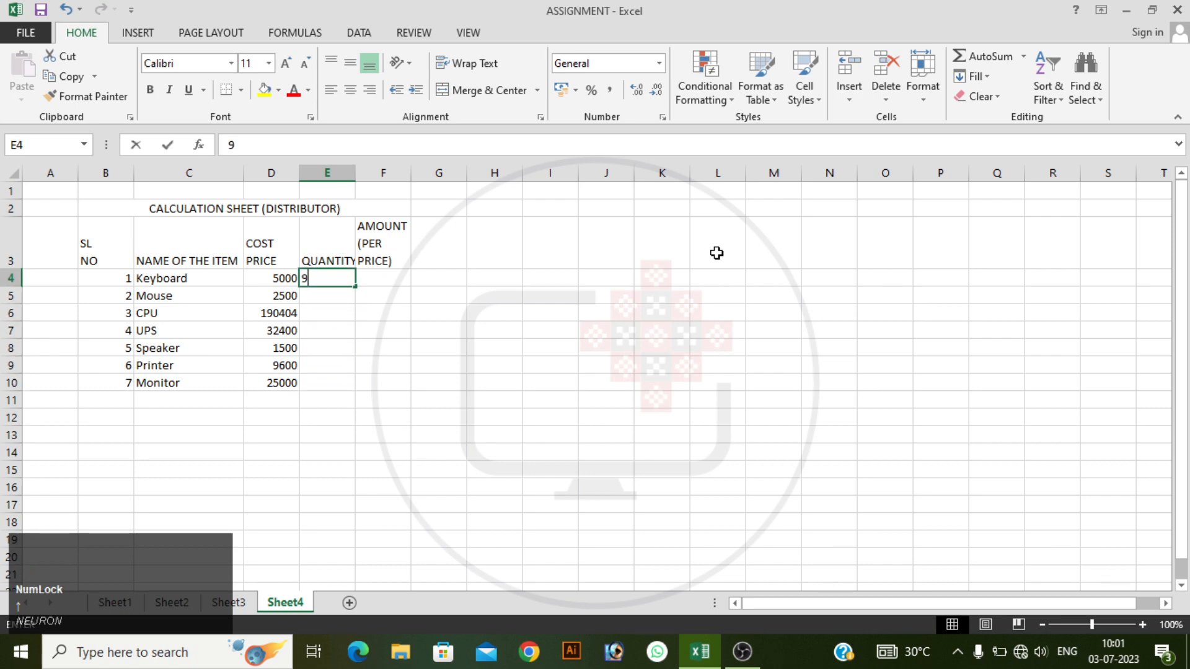
key(Return)
text(8)
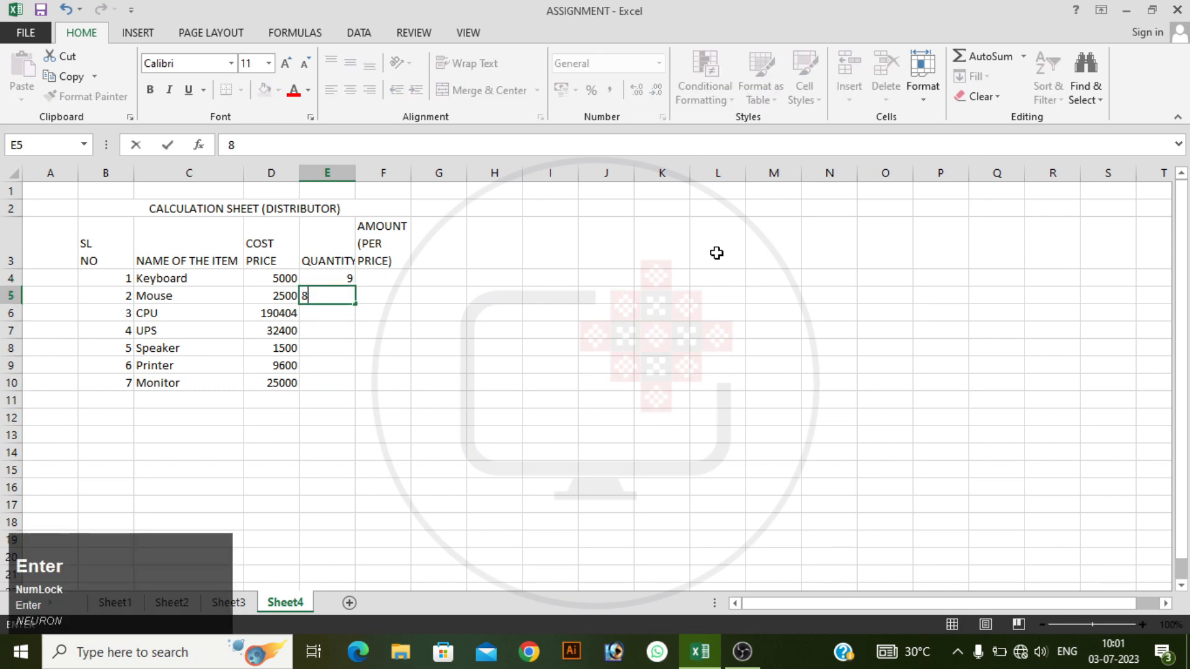
key(Return)
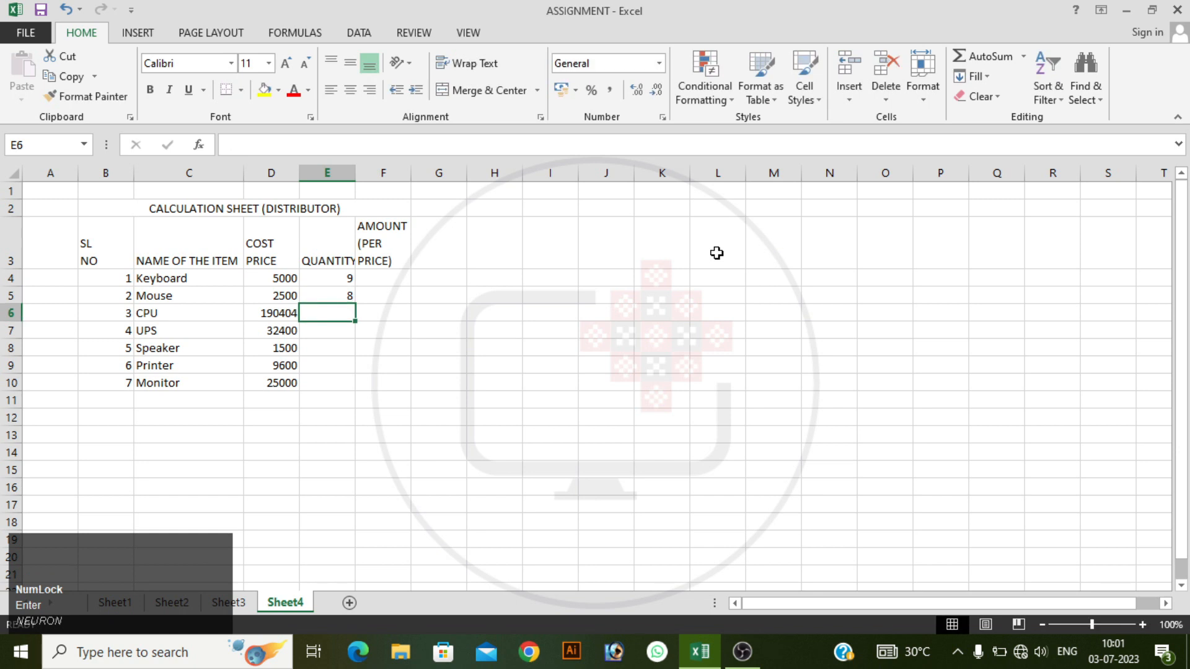
text(12)
key(Return)
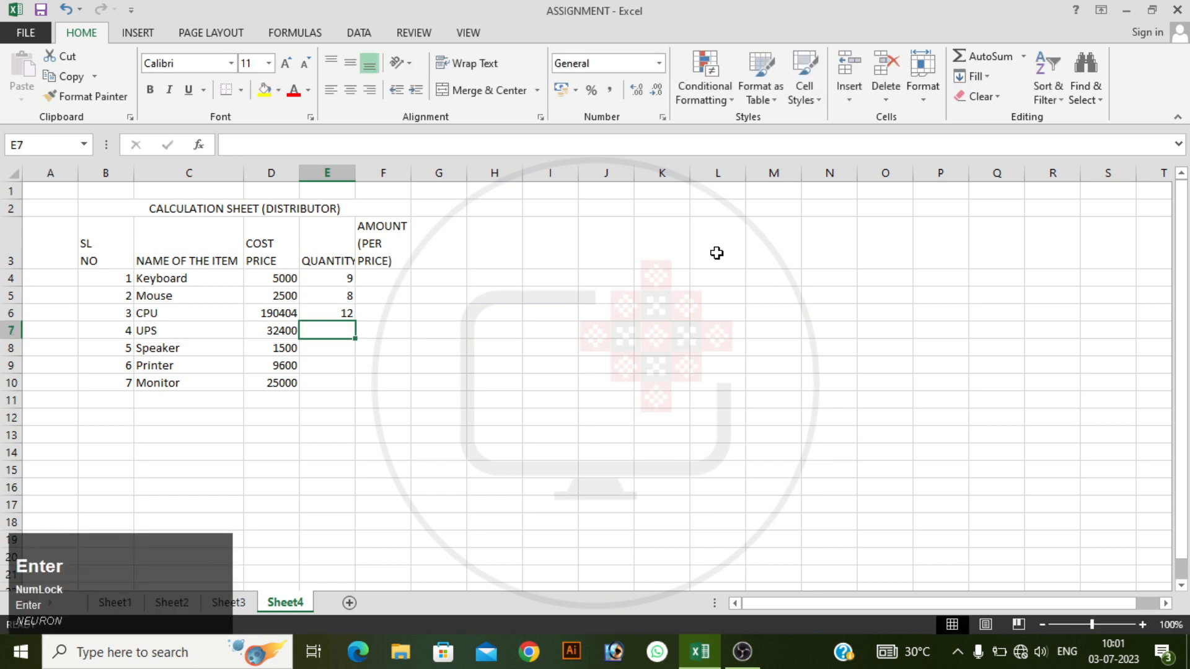
text(24)
key(Return)
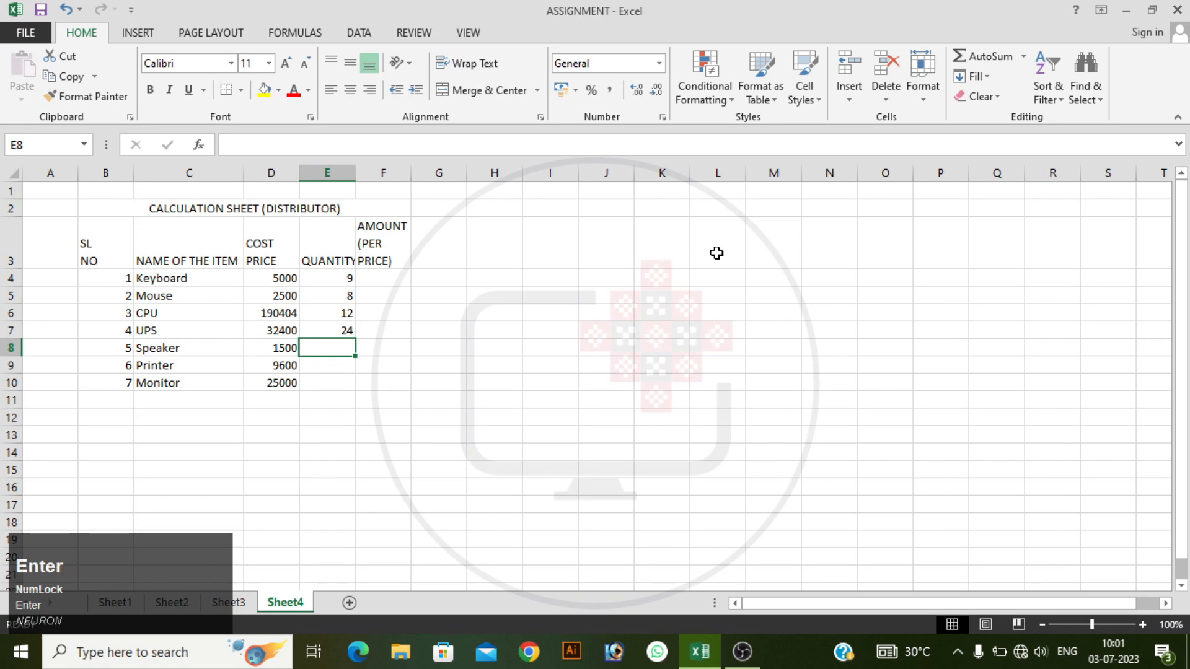
Enter the quantities 3, 2 and 8 for Speaker, Printer and Monitor in cells E8 to E10
text(3)
key(Return)
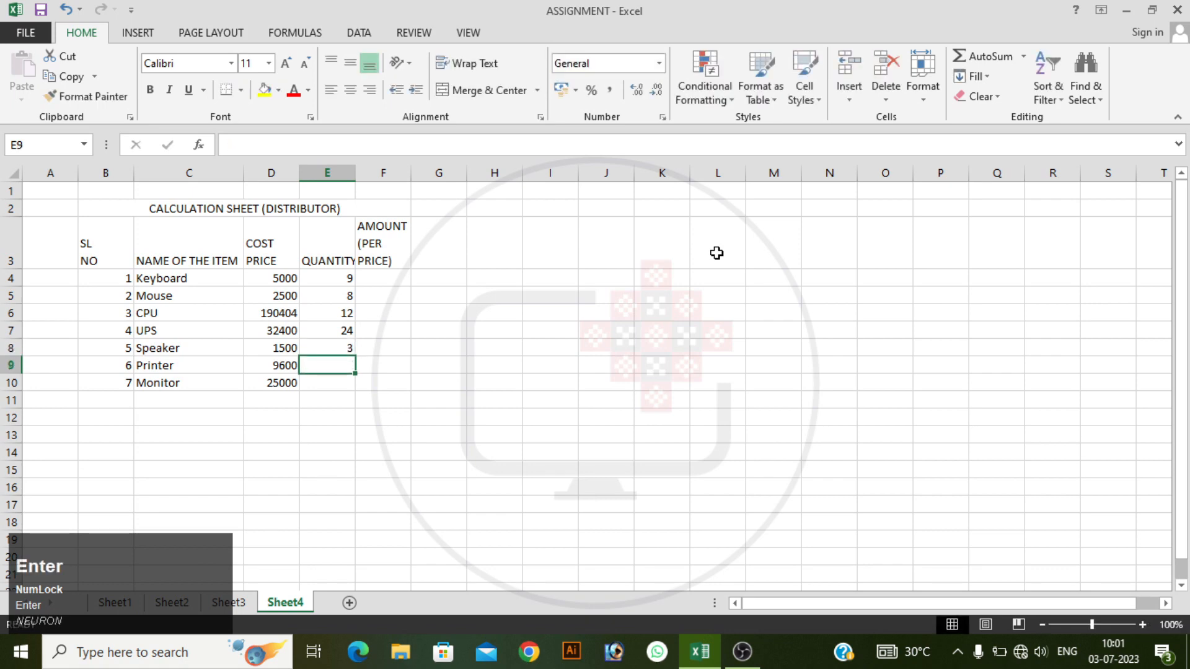
text(2)
key(Return)
text(8)
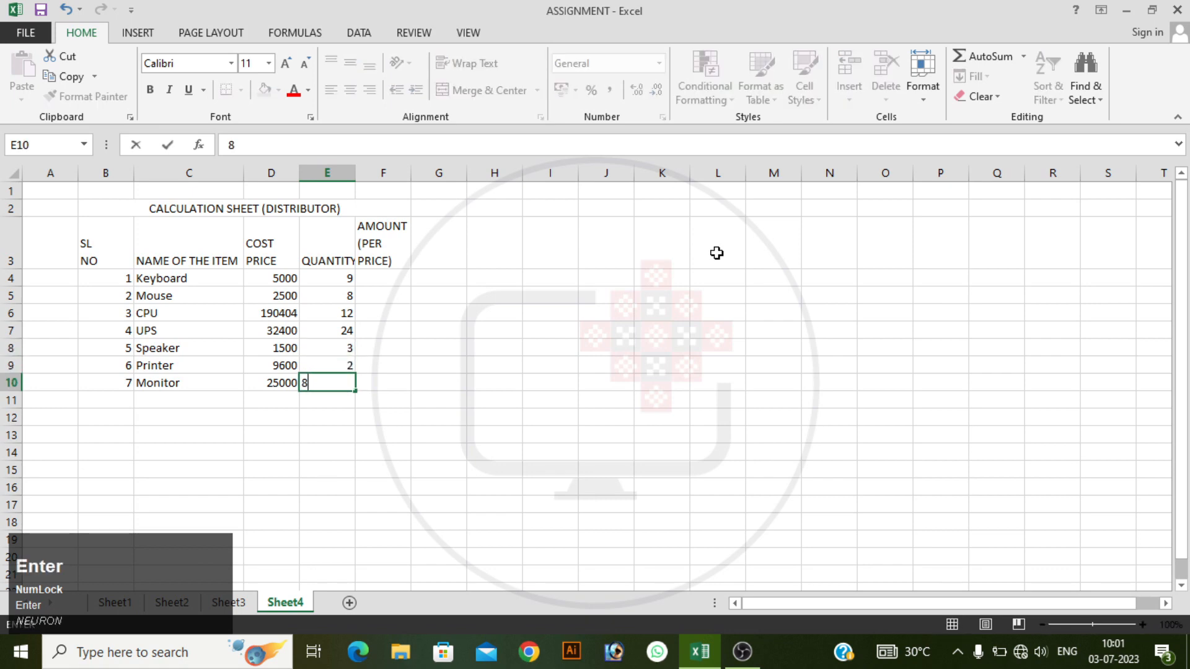
key(Return)
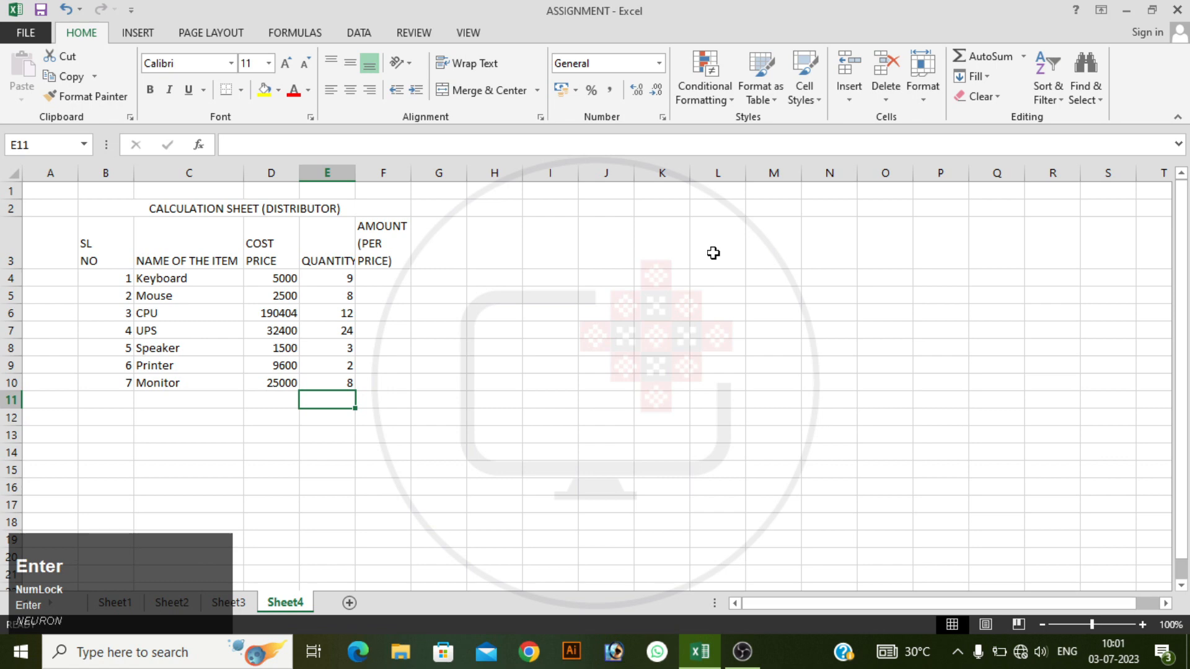
Widen column E to fit the QUANTITY header and apply all borders to the table range B2:F11
drag(353, 173, 359, 173)
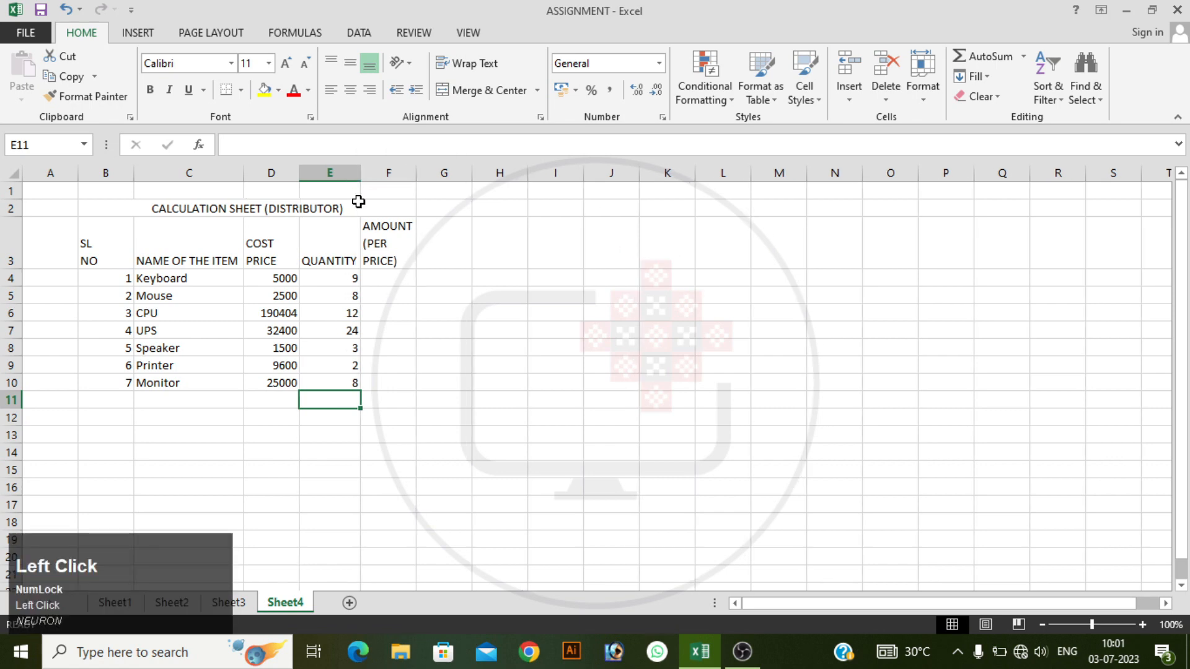
click(434, 346)
drag(100, 204, 402, 399)
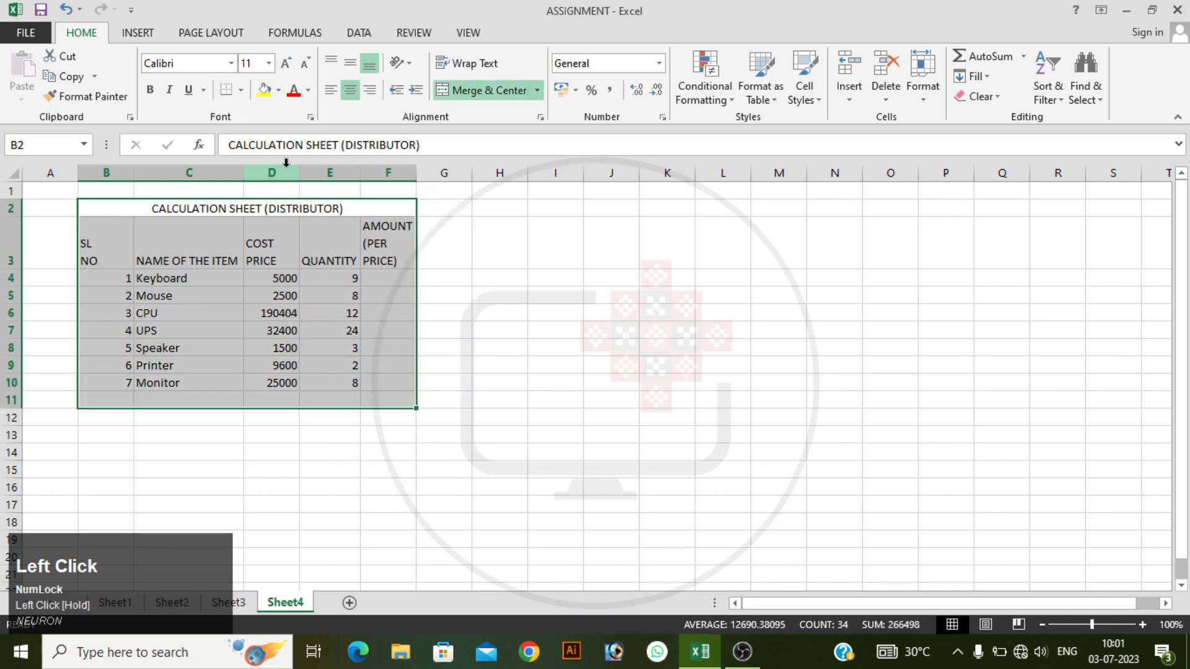
click(241, 90)
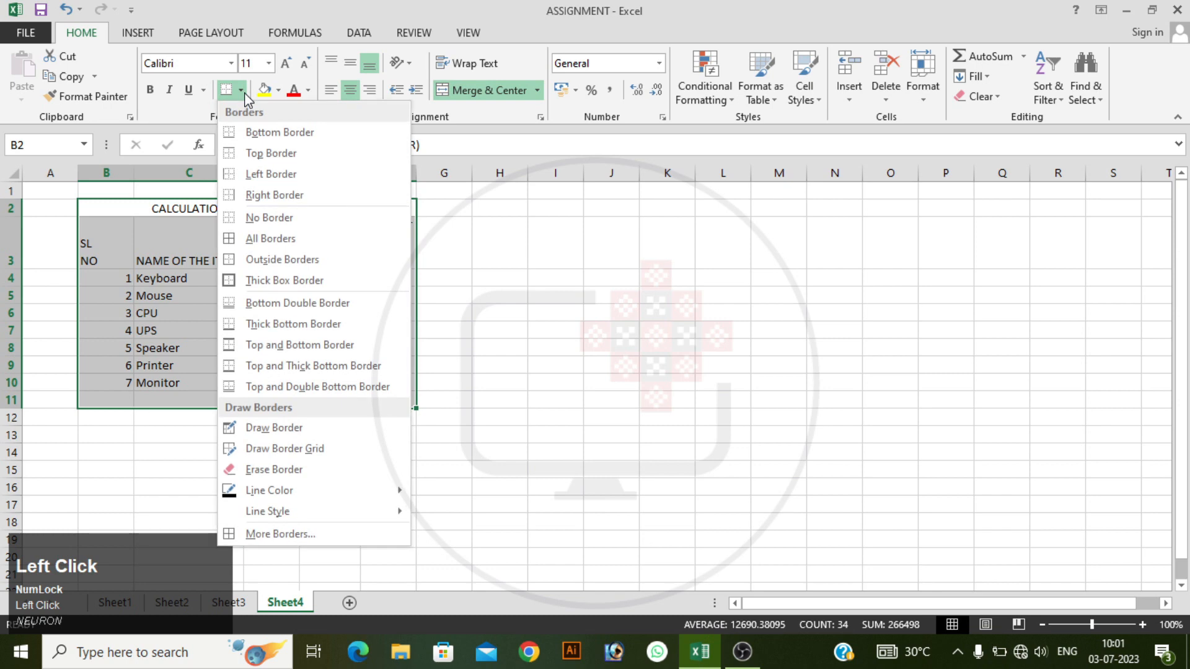
click(286, 241)
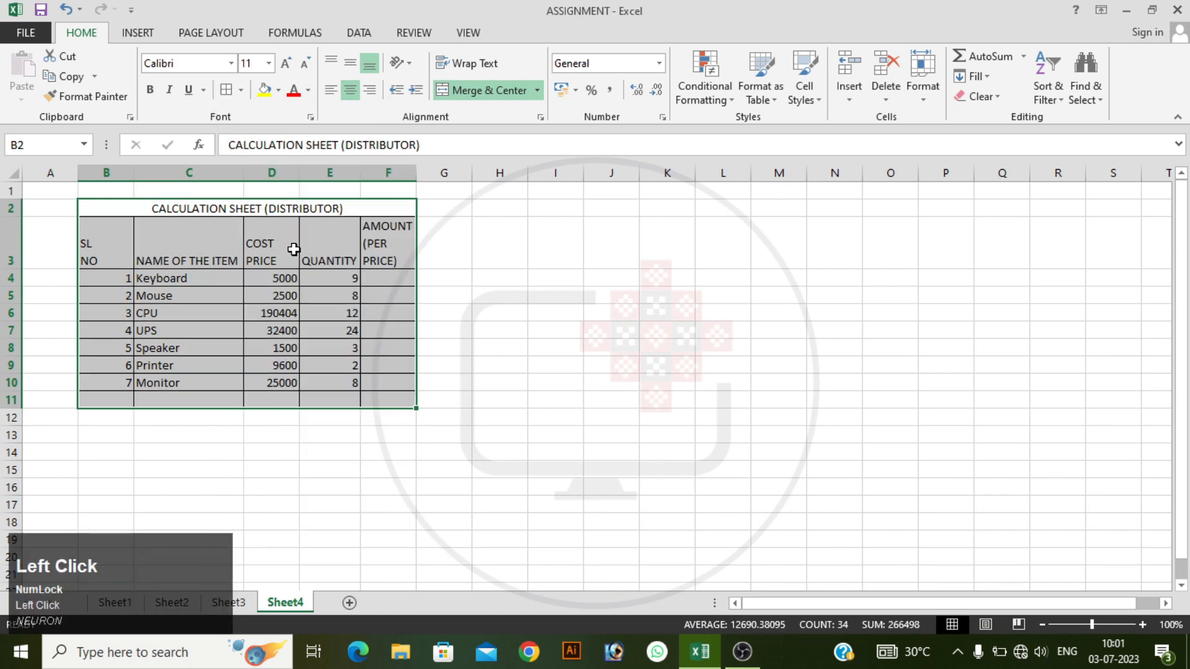
click(341, 328)
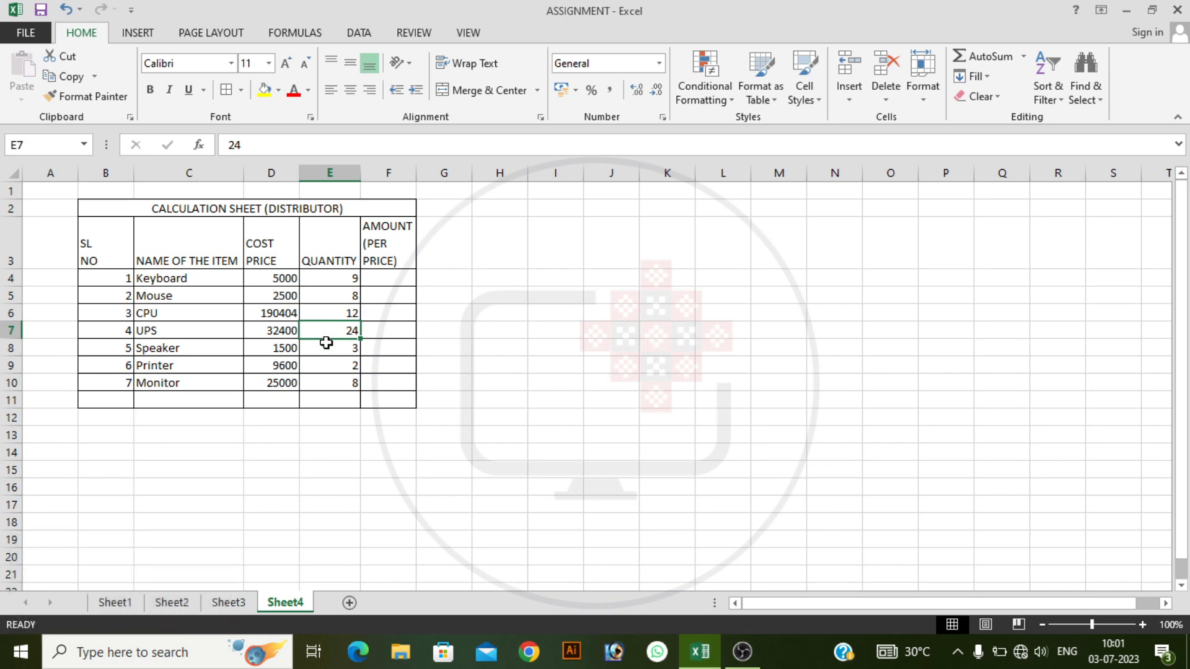
Merge and center cells B11 to E11 and enter the label TOTAL COST in the merged cell
drag(130, 403, 317, 403)
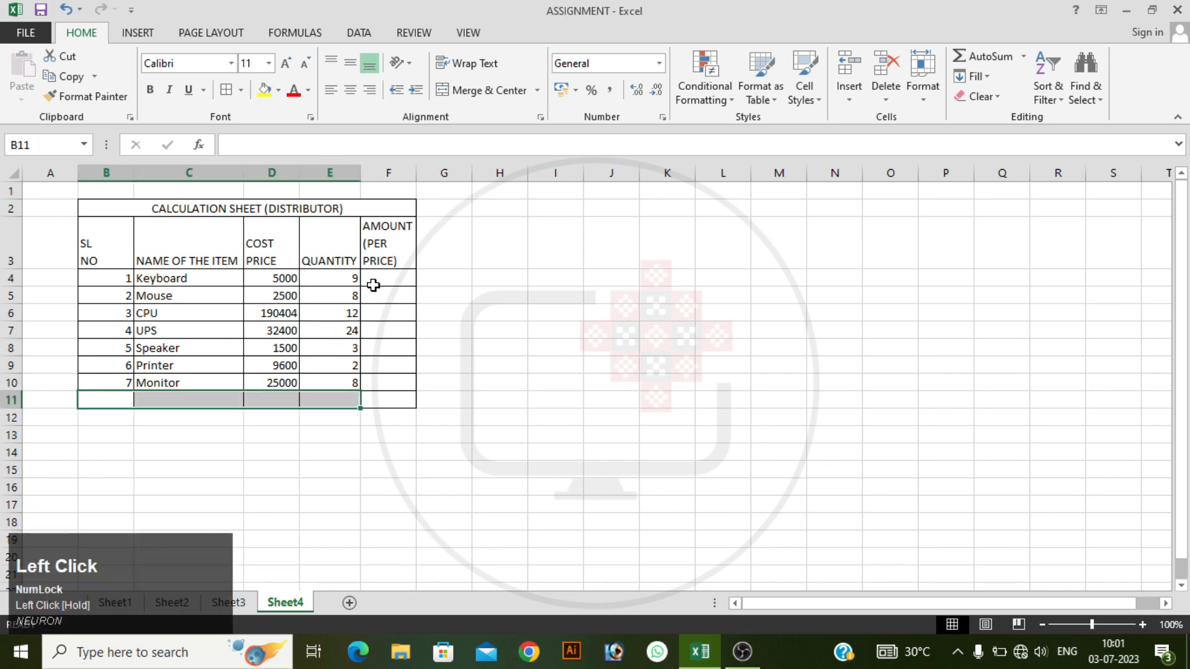
click(483, 92)
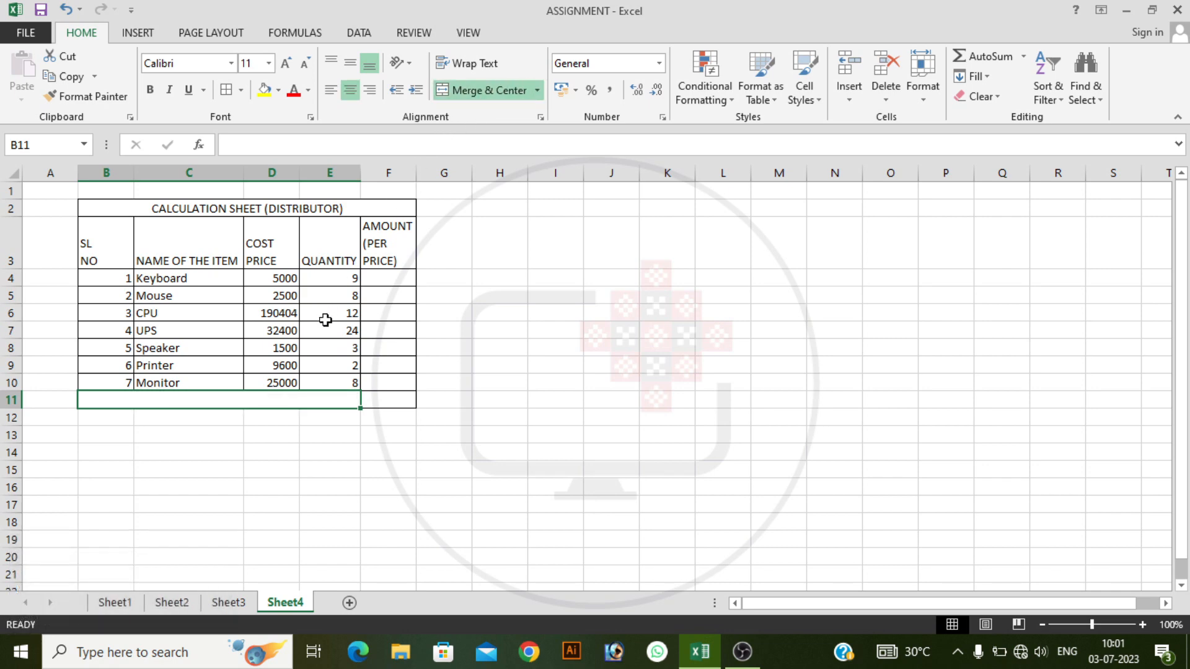
key(Caps_Lock)
text(TOTAL COST)
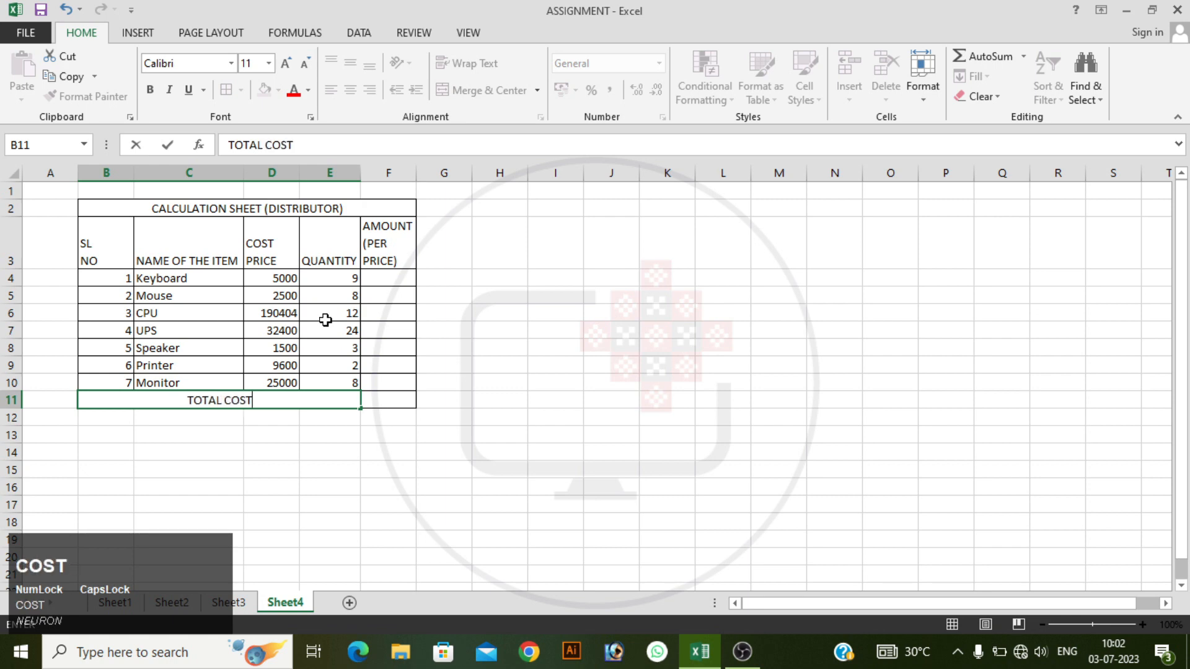
key(Return)
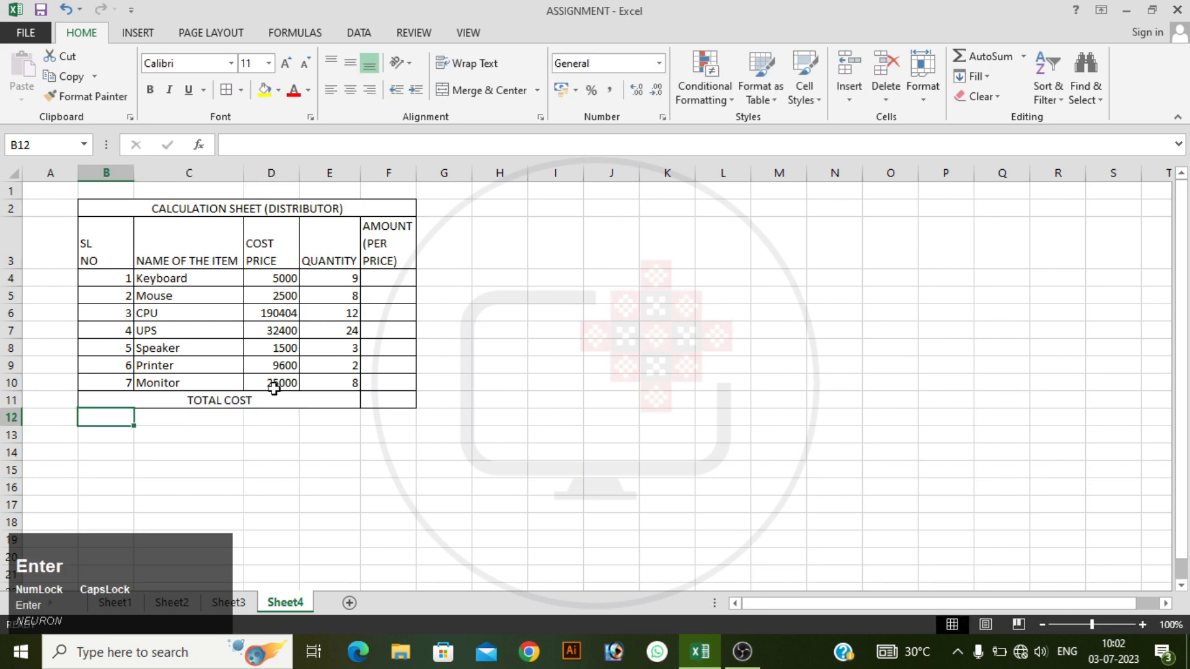
Make all text in the table range B2:F11 bold
click(225, 397)
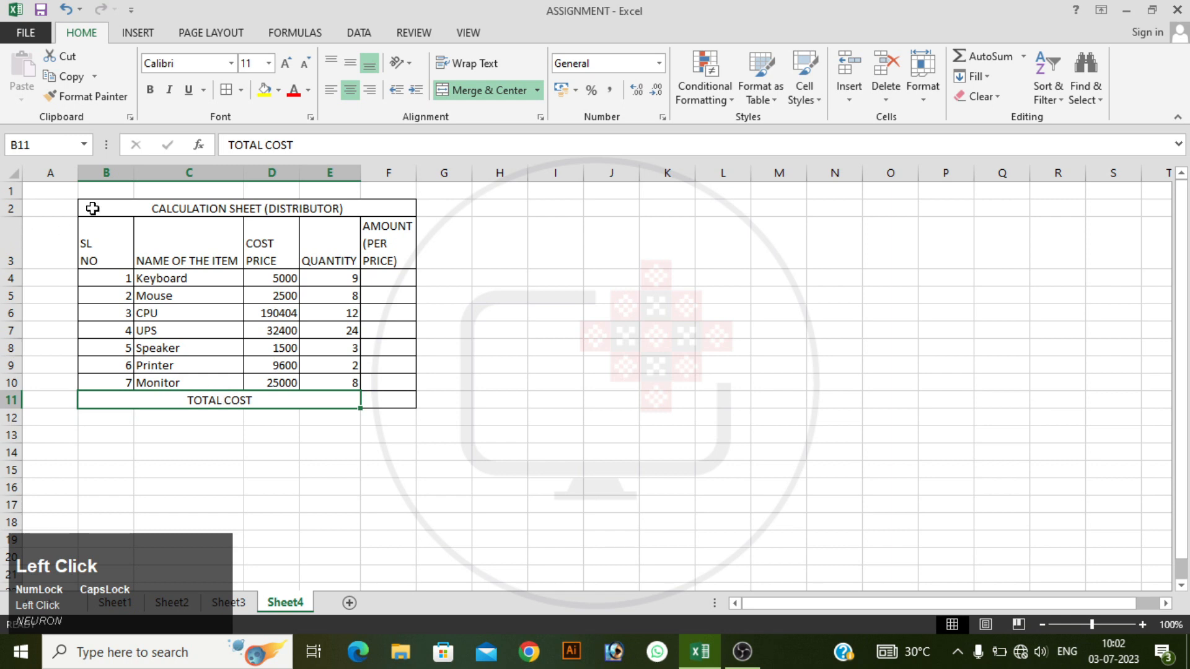
drag(93, 208, 369, 402)
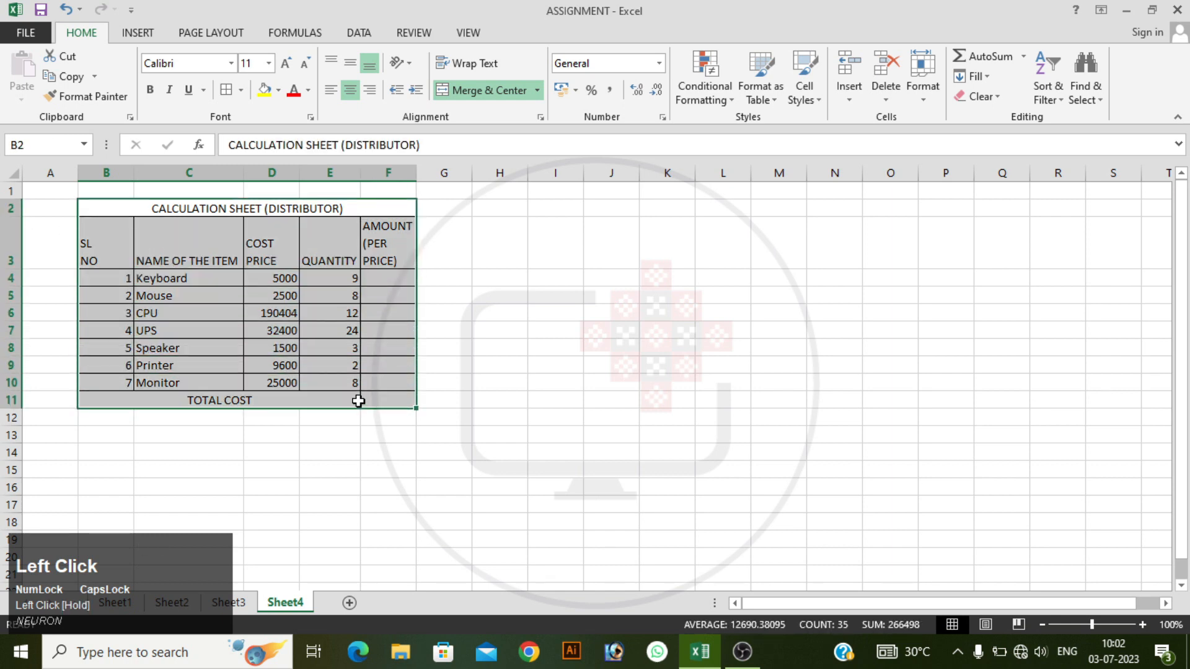
key(ctrl+b)
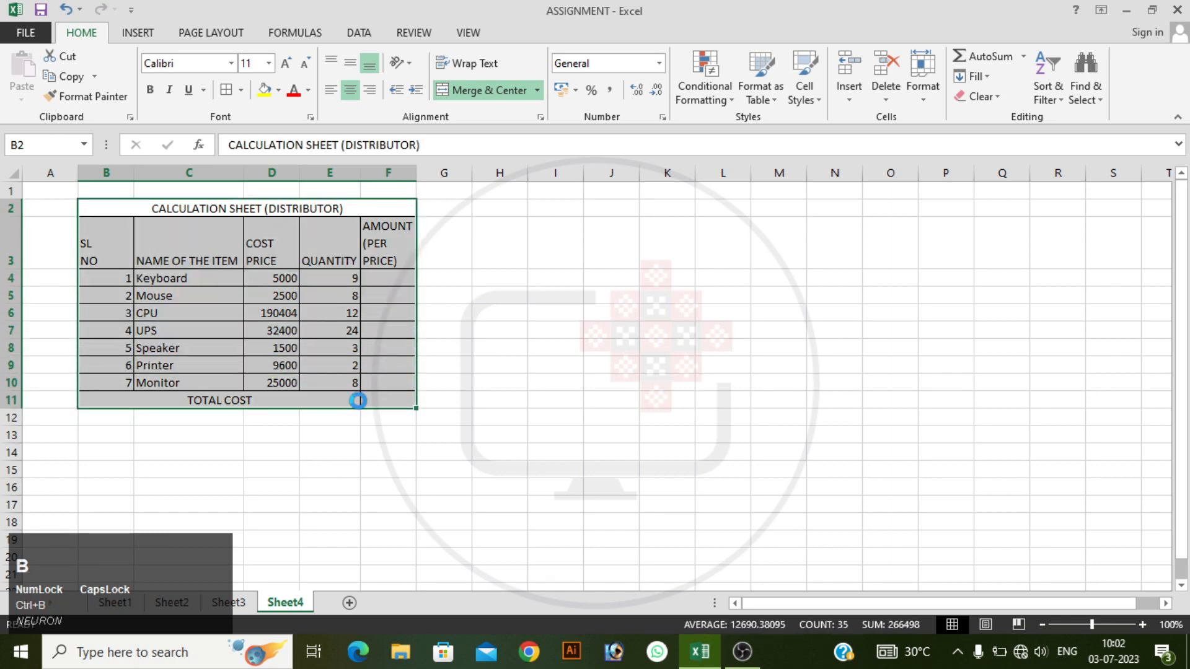
click(256, 329)
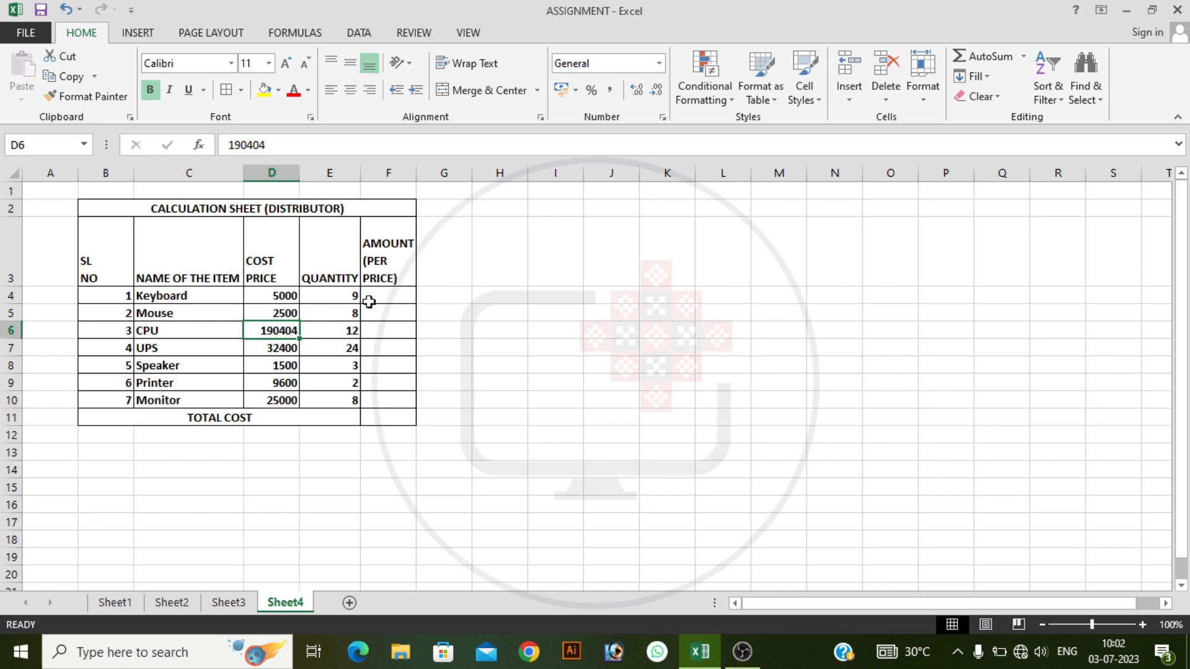
Enter the formula =D4/E4 in F4 to divide the Keyboard's cost price by its quantity
click(383, 300)
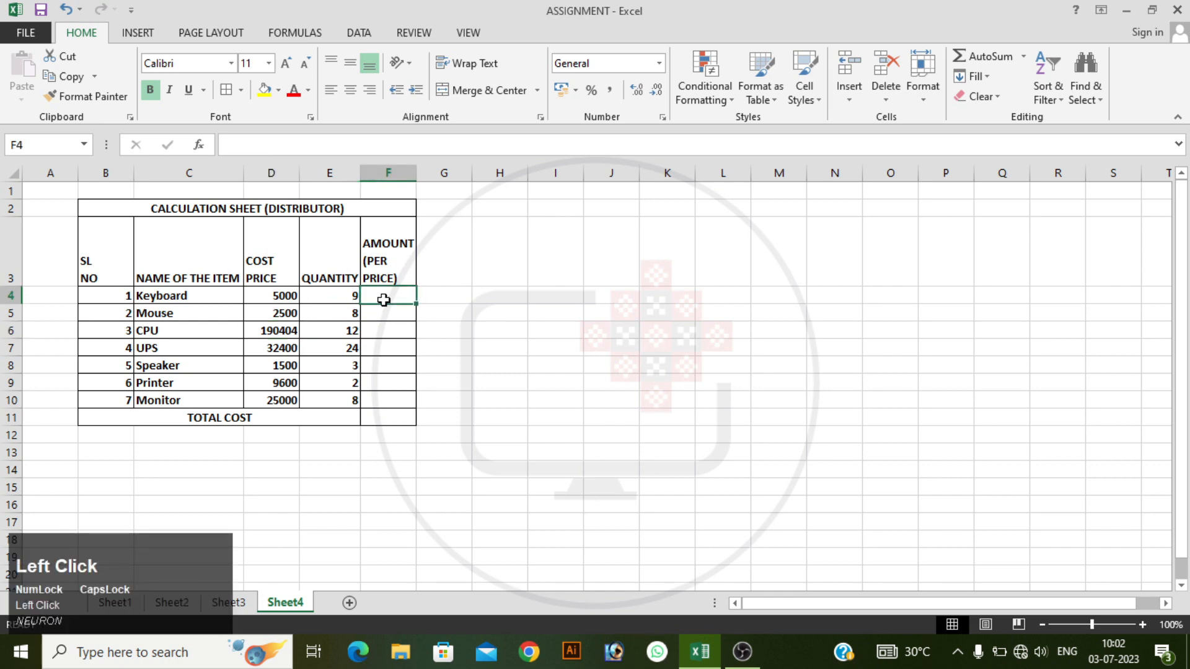
click(268, 141)
text(=)
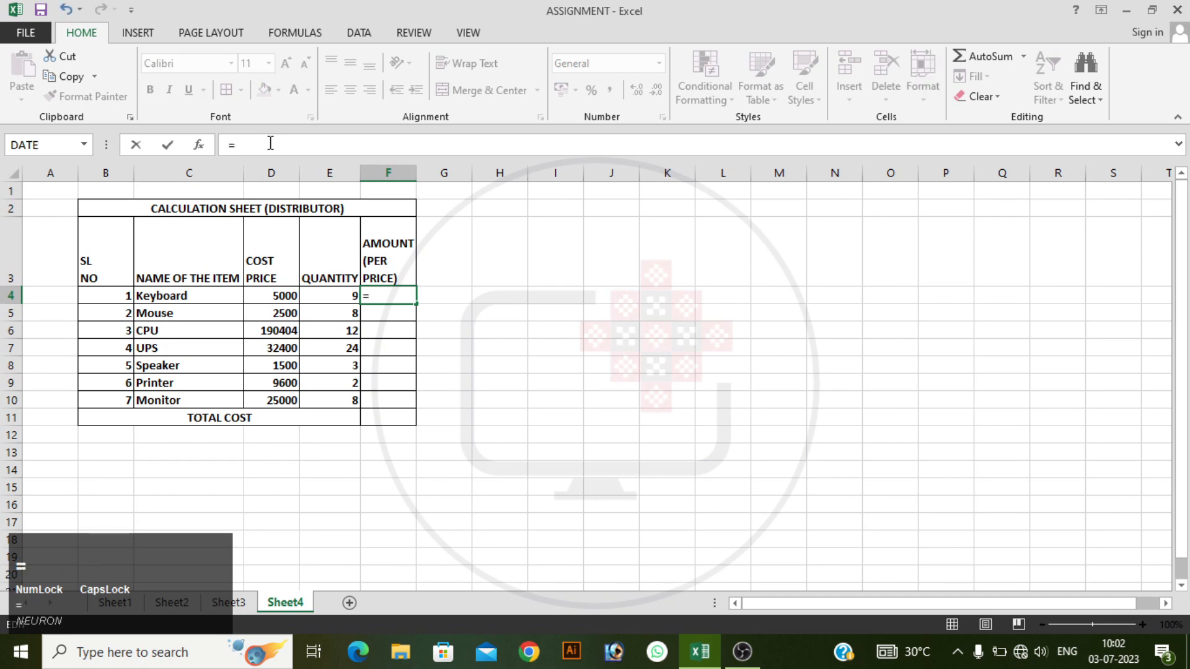
click(292, 293)
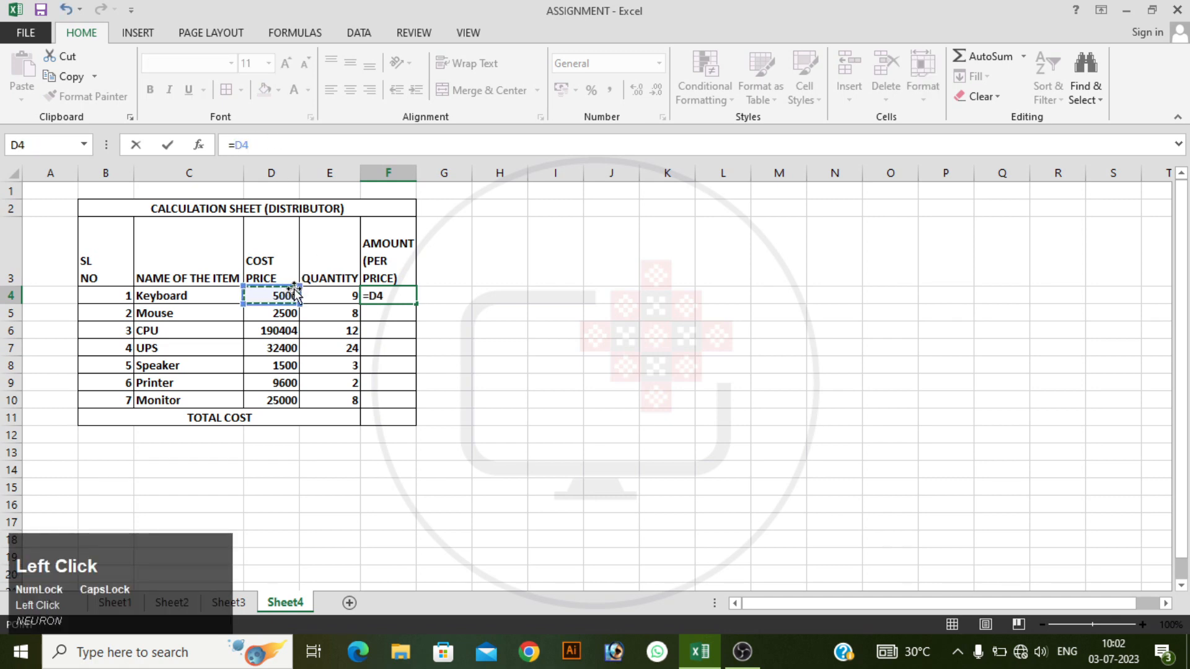
text(/)
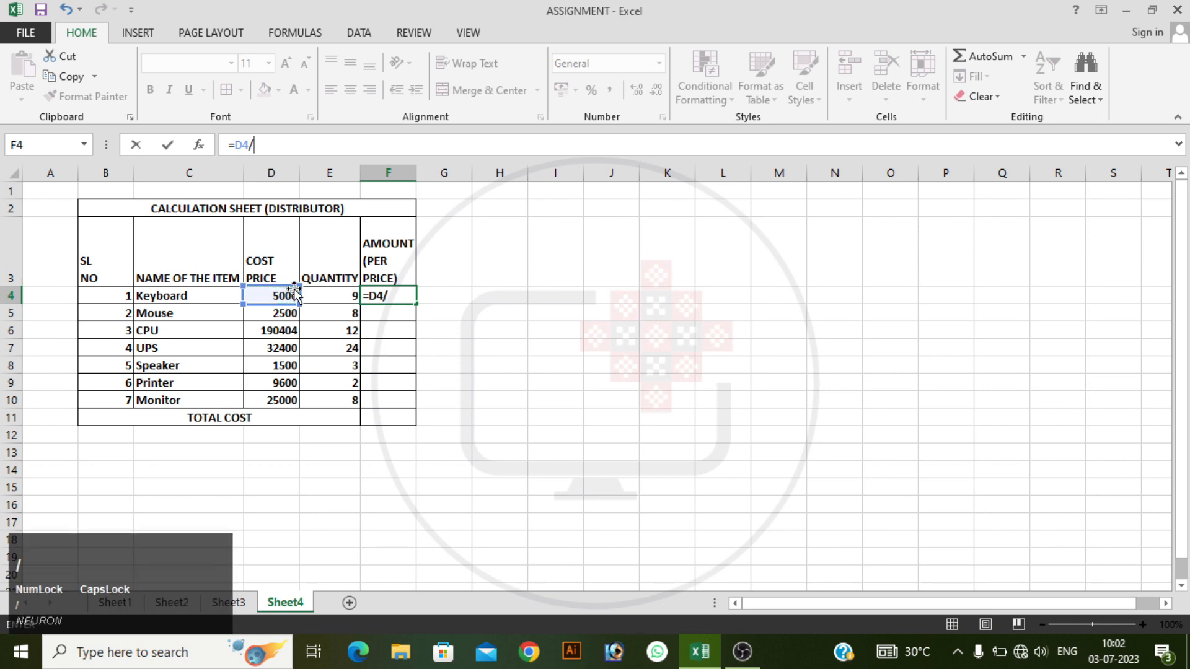
click(331, 294)
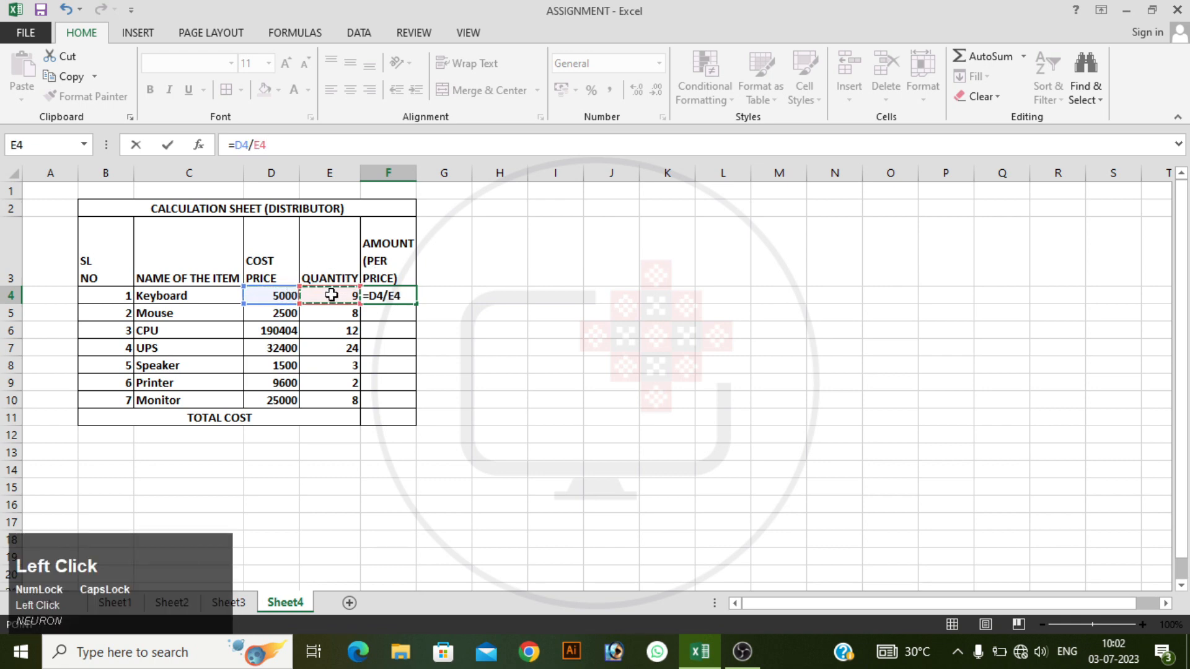
key(Return)
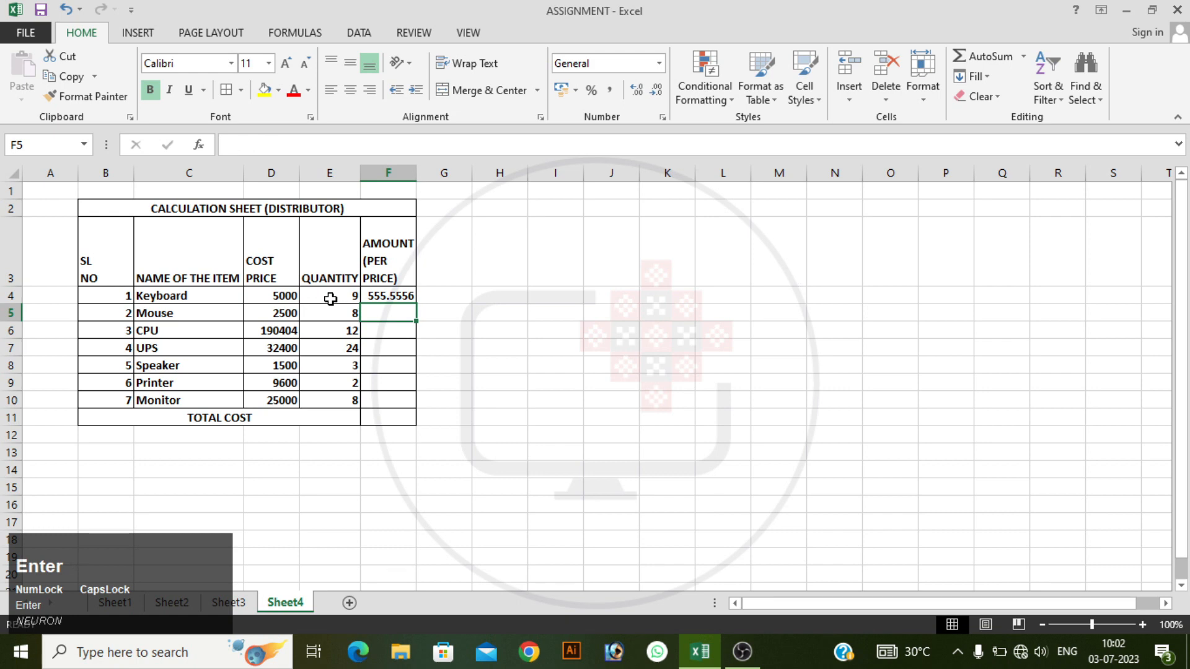
Format the F4 amount with no decimal places and fill its formula down through F10
click(389, 296)
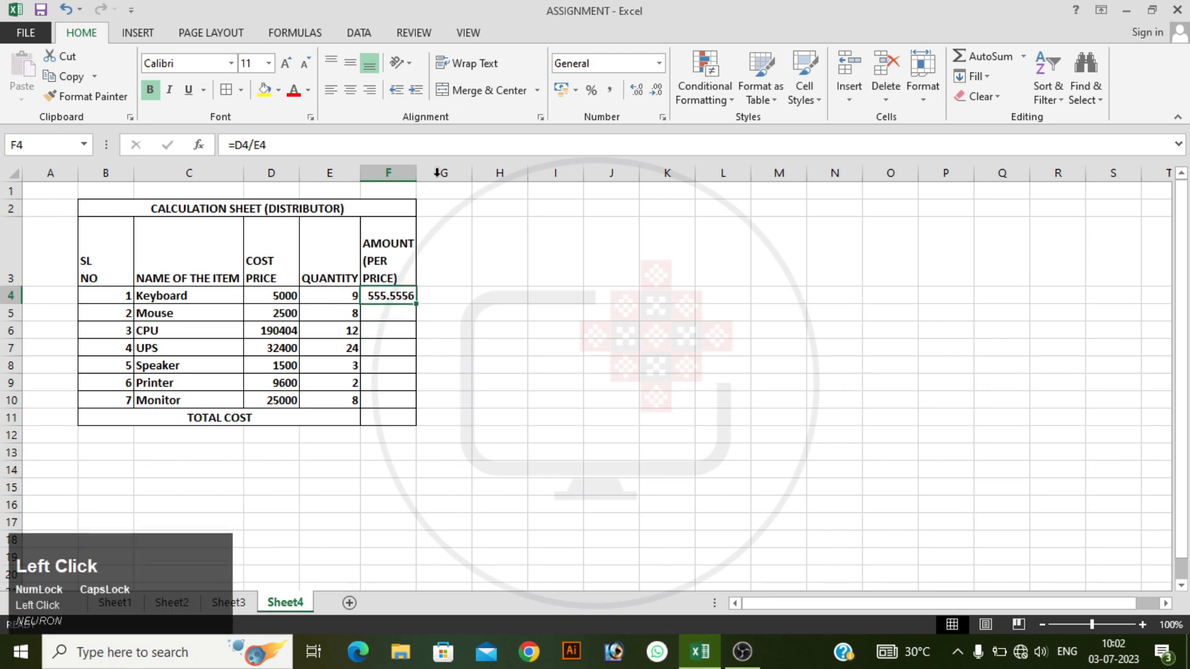
click(658, 93)
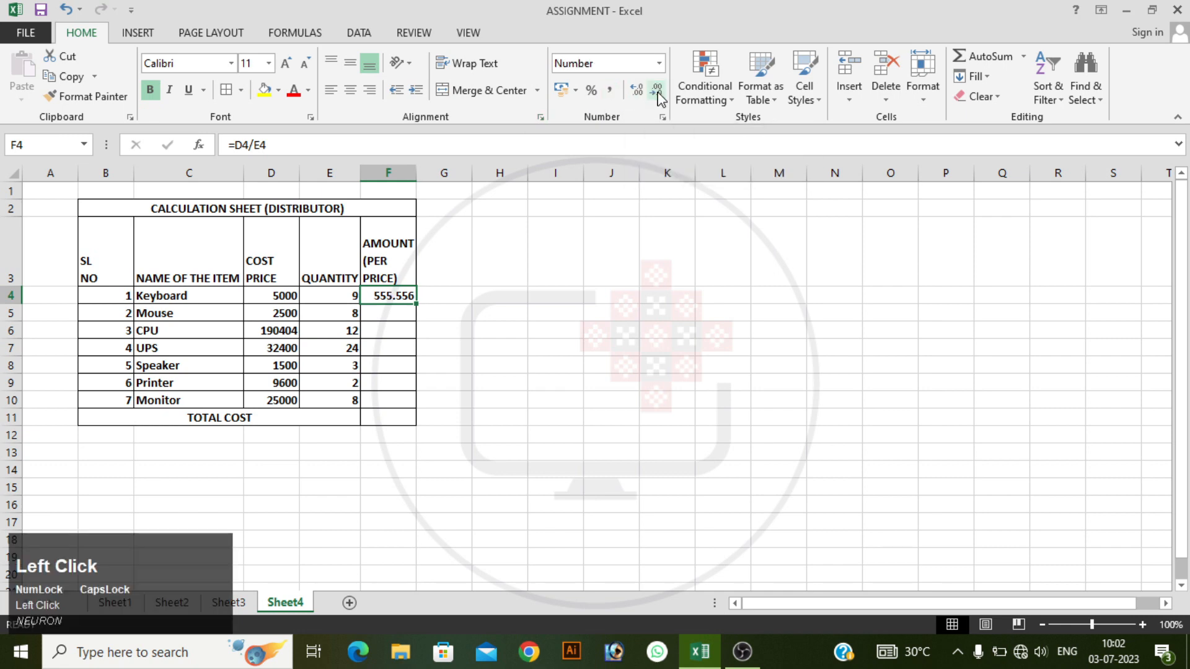
click(658, 92)
click(658, 93)
click(658, 93)
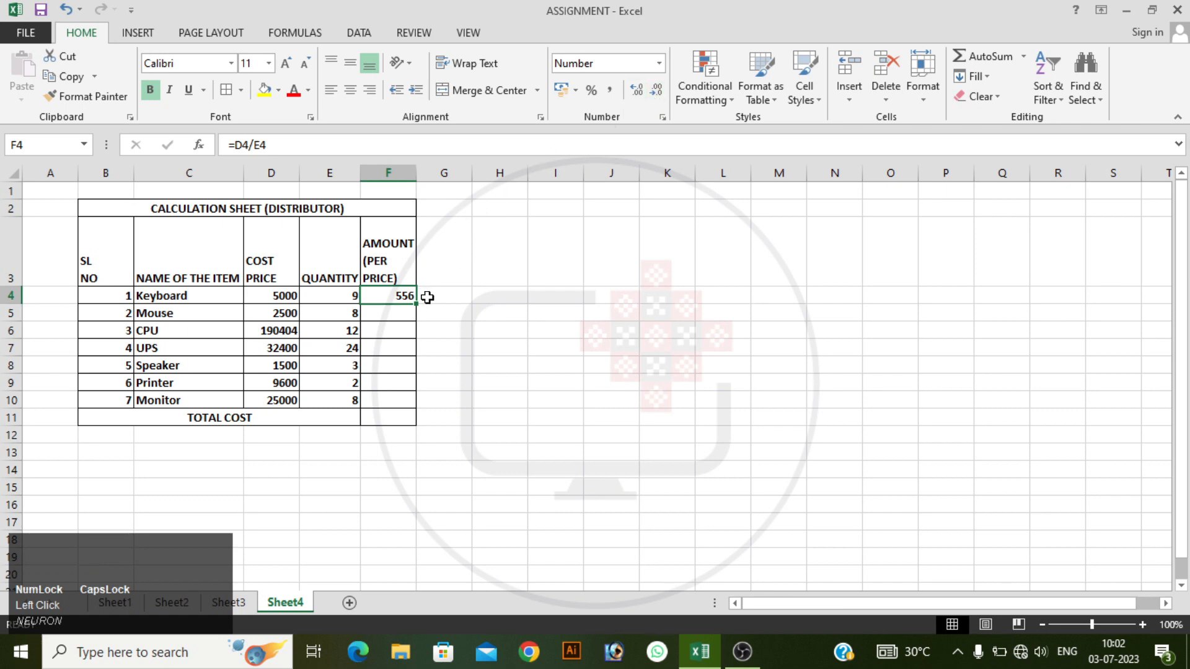
drag(419, 305, 406, 402)
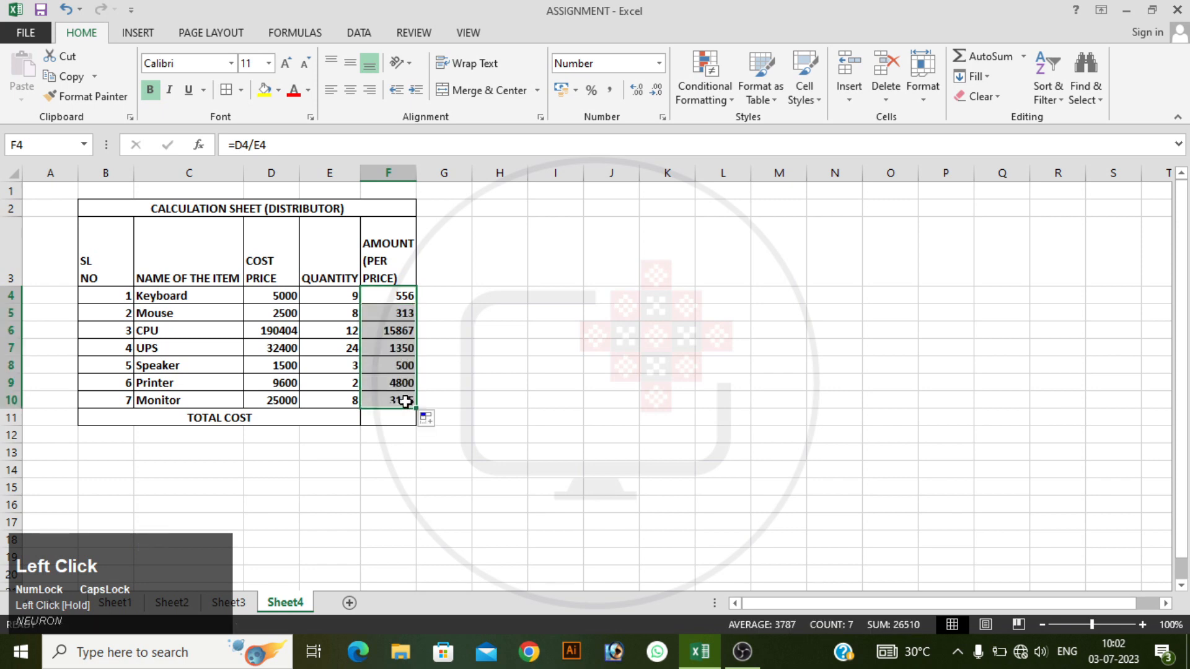
Total the amounts in F11 with the formula =SUM(F4:F10)
click(385, 417)
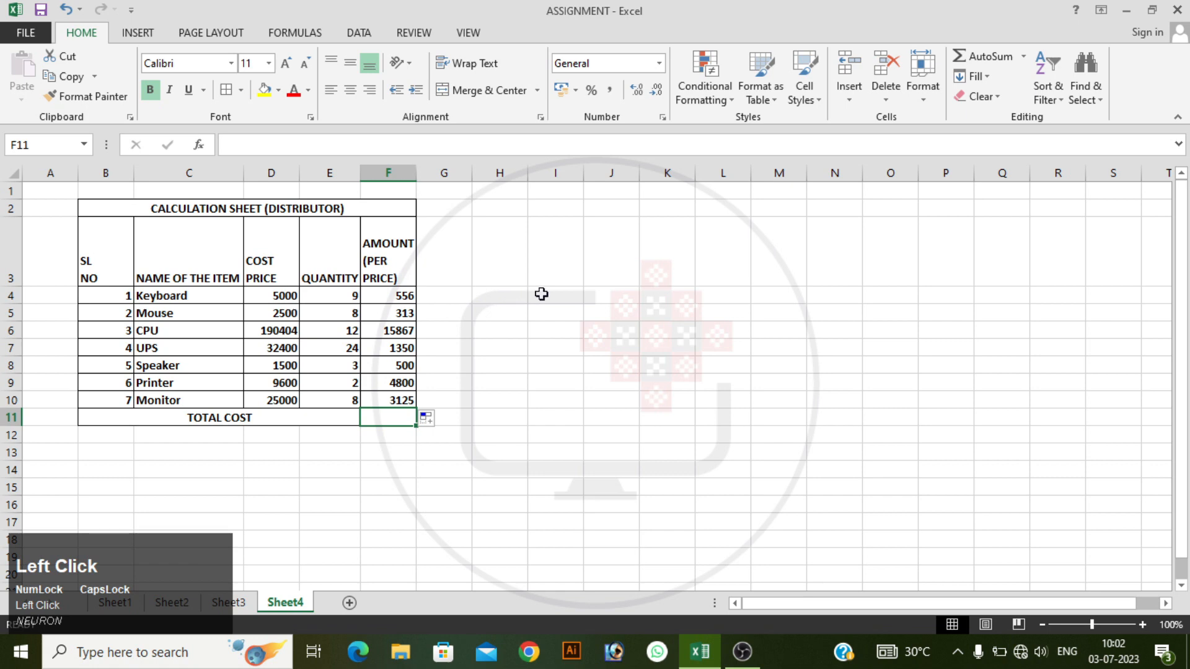
key(alt+equal)
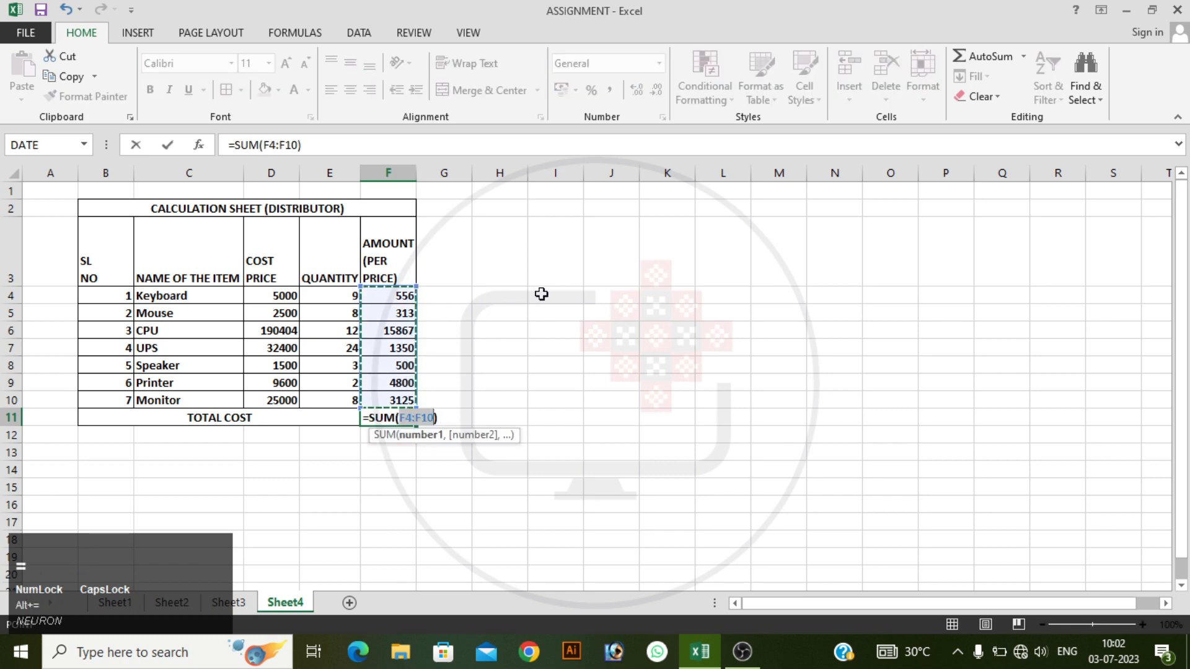
key(Return)
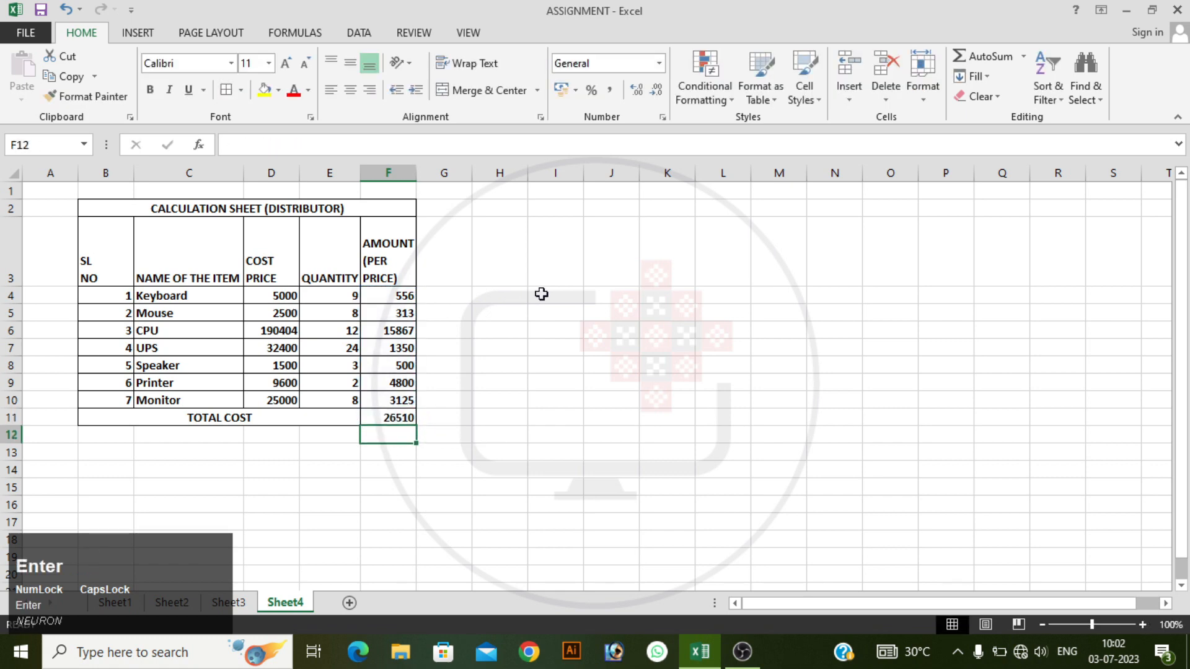
click(455, 404)
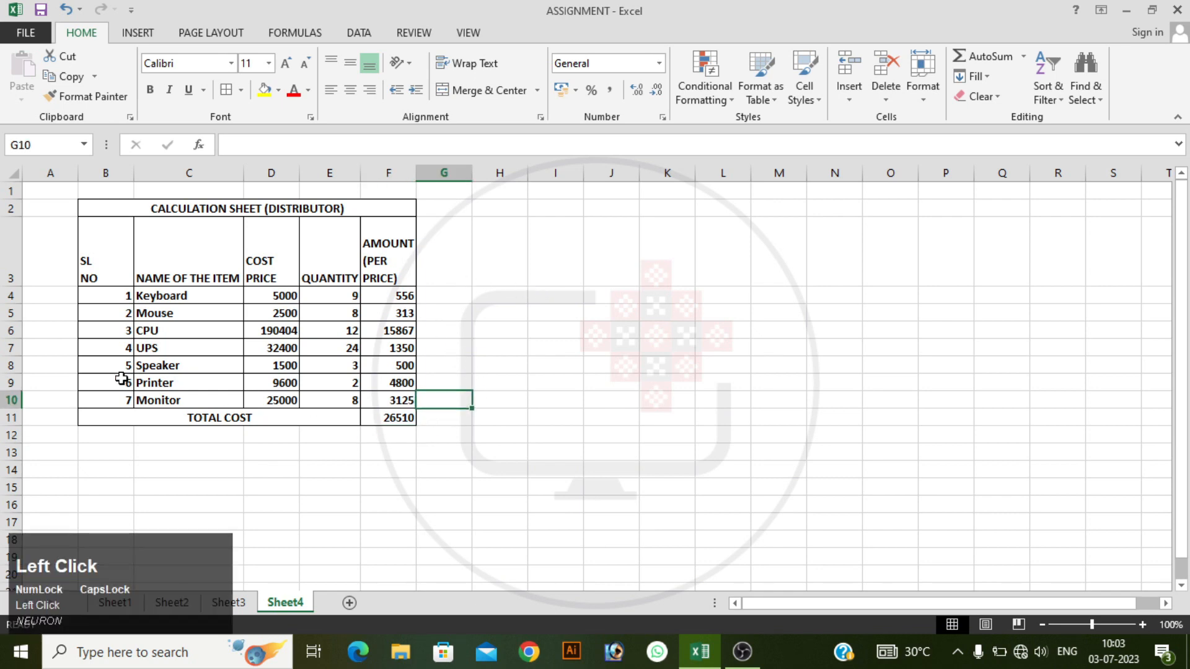